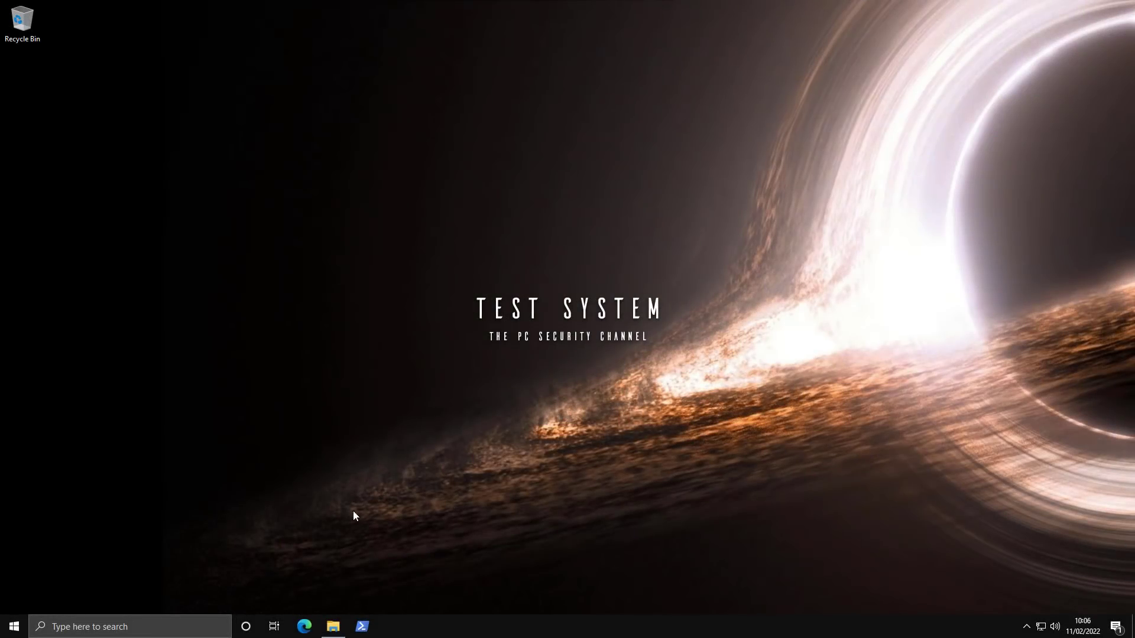
- Open the Shared > Classified folder of 72 ransomware samples and select the DiscordNitro sample
left_click(333, 626)
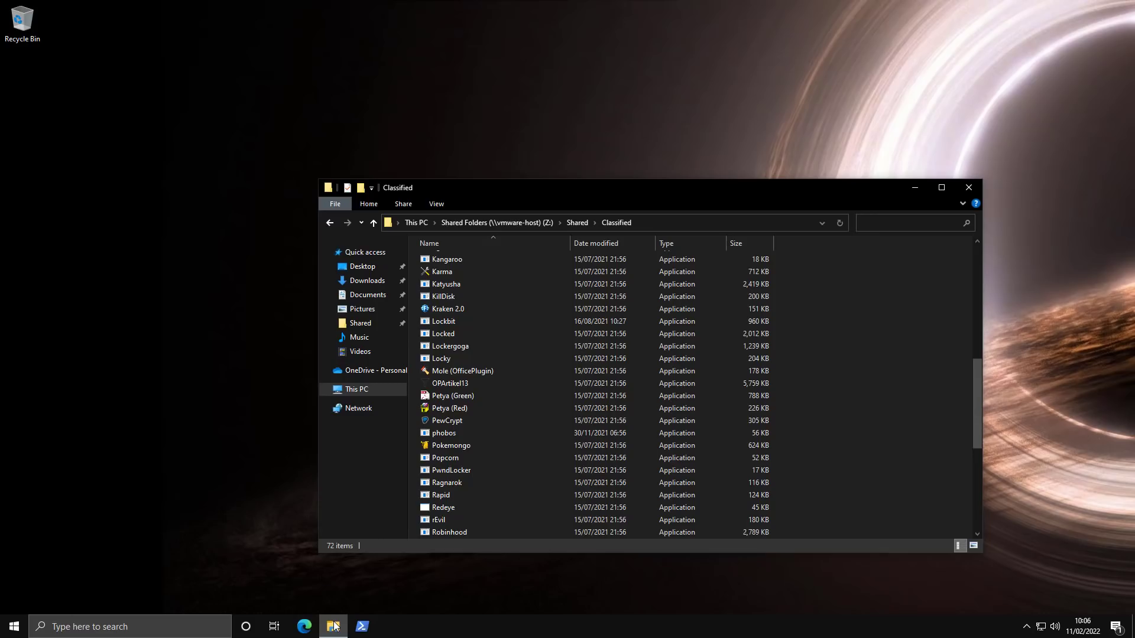
left_click(334, 627)
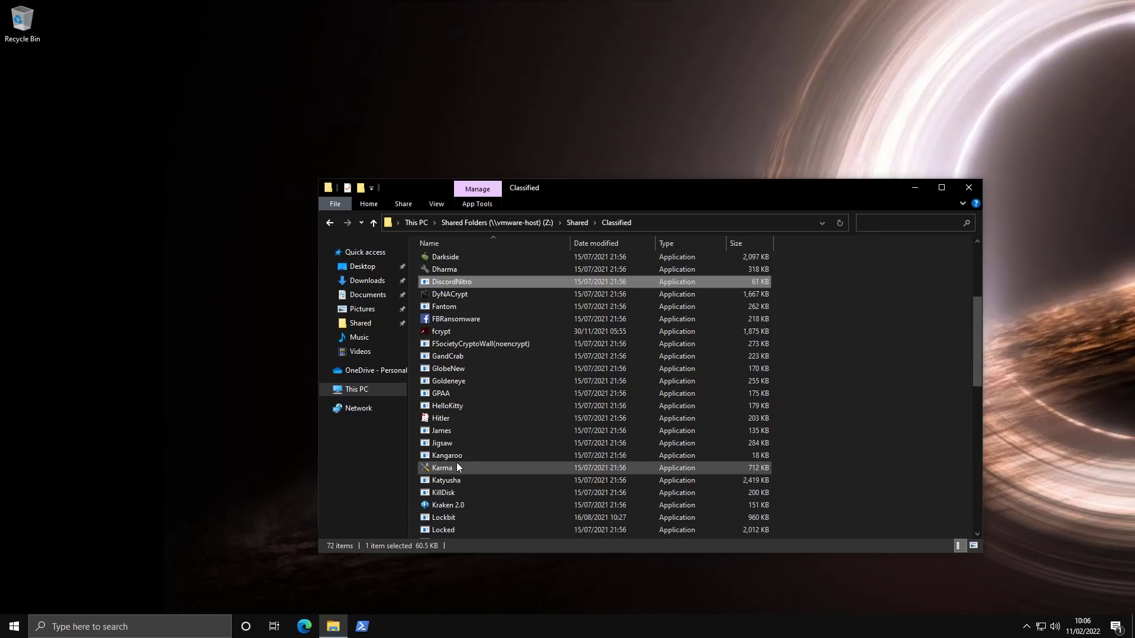
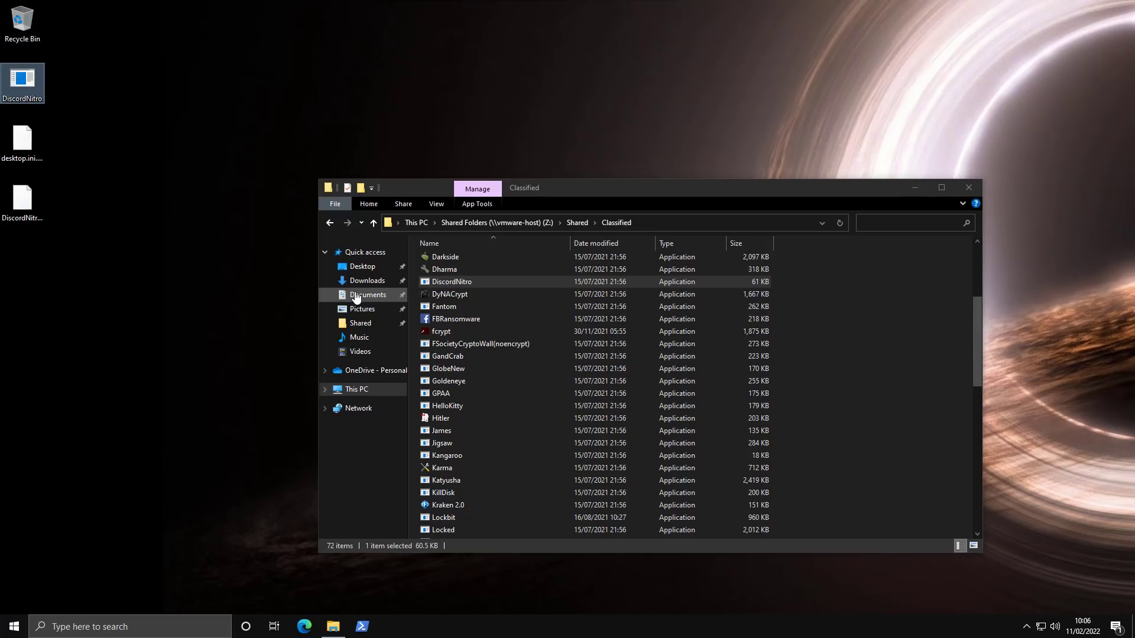
- Select the desktop file DiscordNitro.exe.givemenitro, then view Documents to find the Shakespeare files renamed as GIVEMENITRO
left_click(40, 196)
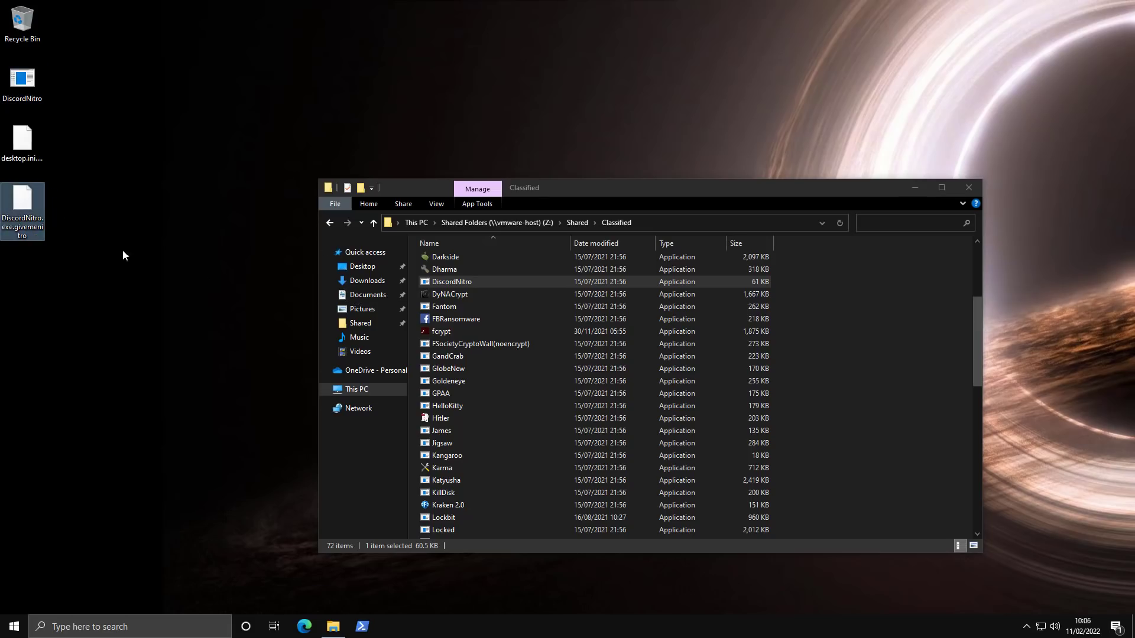
left_click(344, 297)
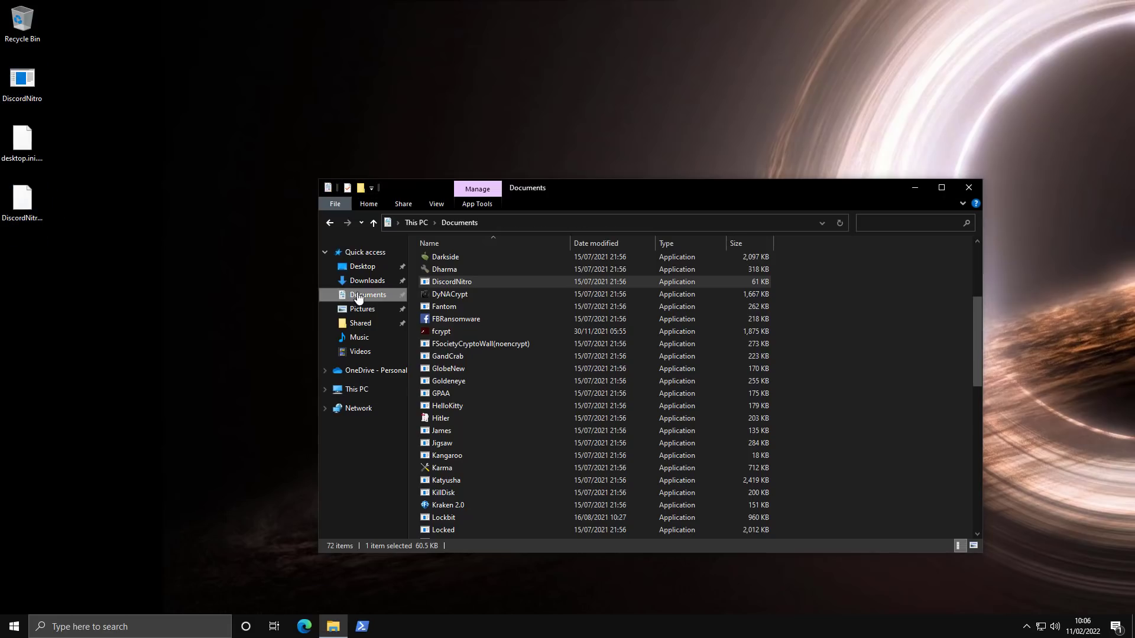
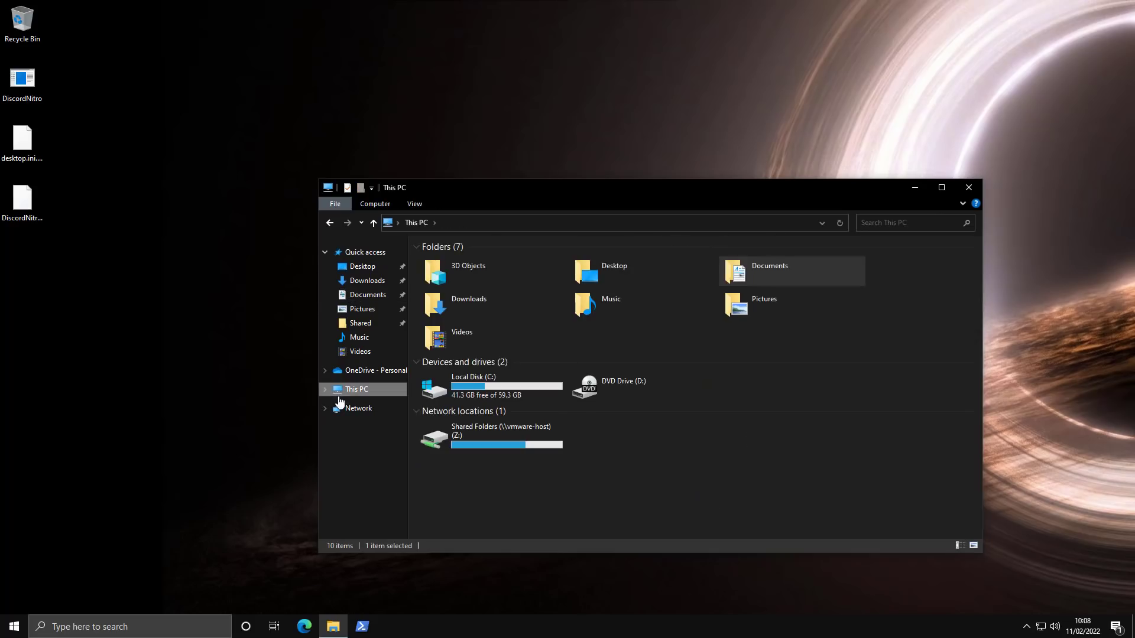
- Check the Shared folder on the Z: network drive and Pictures, then minimise Explorer to reveal the ransom note
double_click(463, 442)
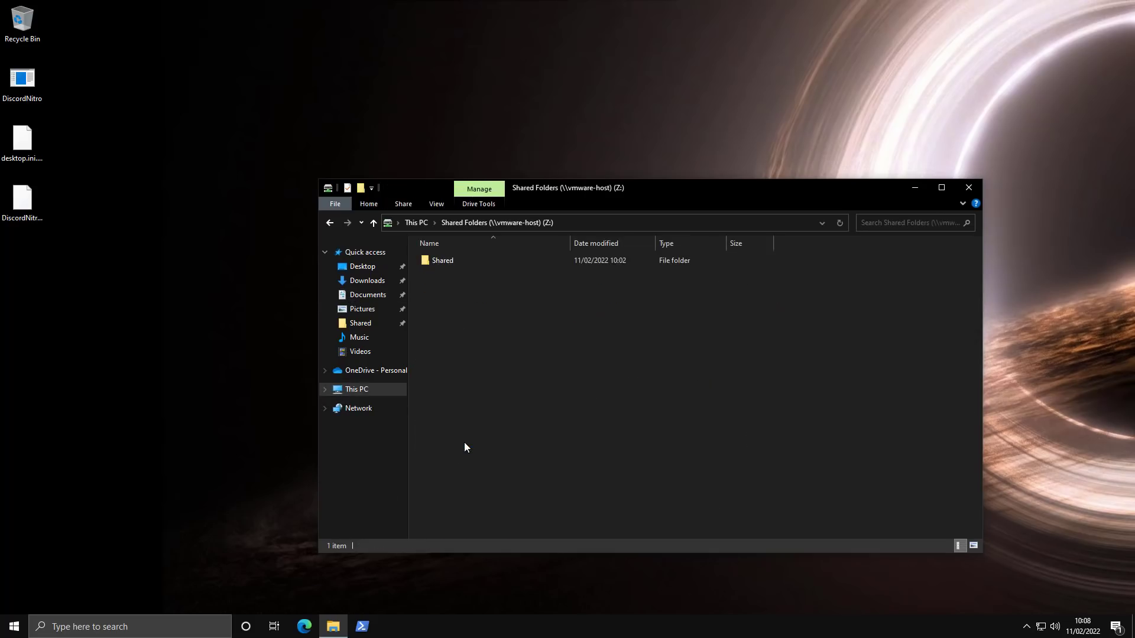
double_click(443, 263)
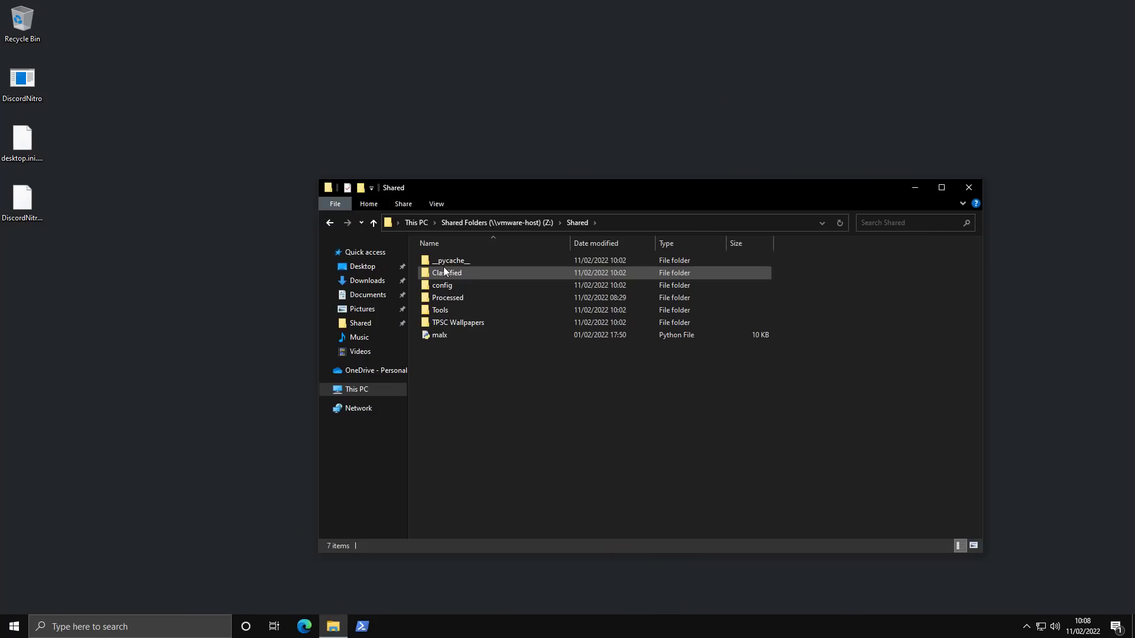
left_click(379, 310)
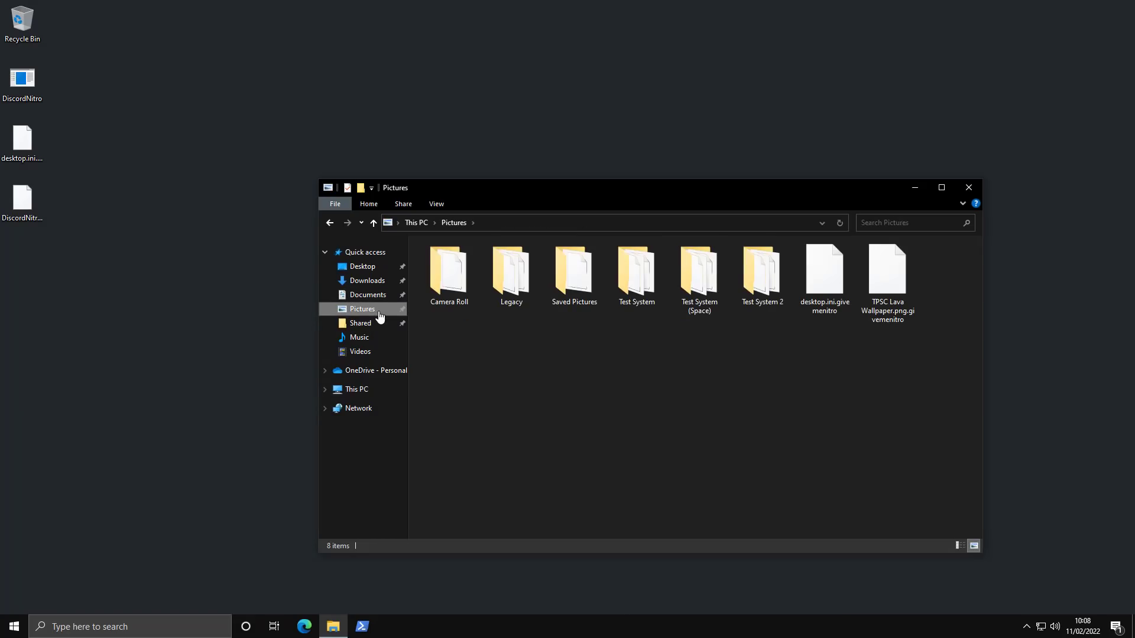
left_click(327, 627)
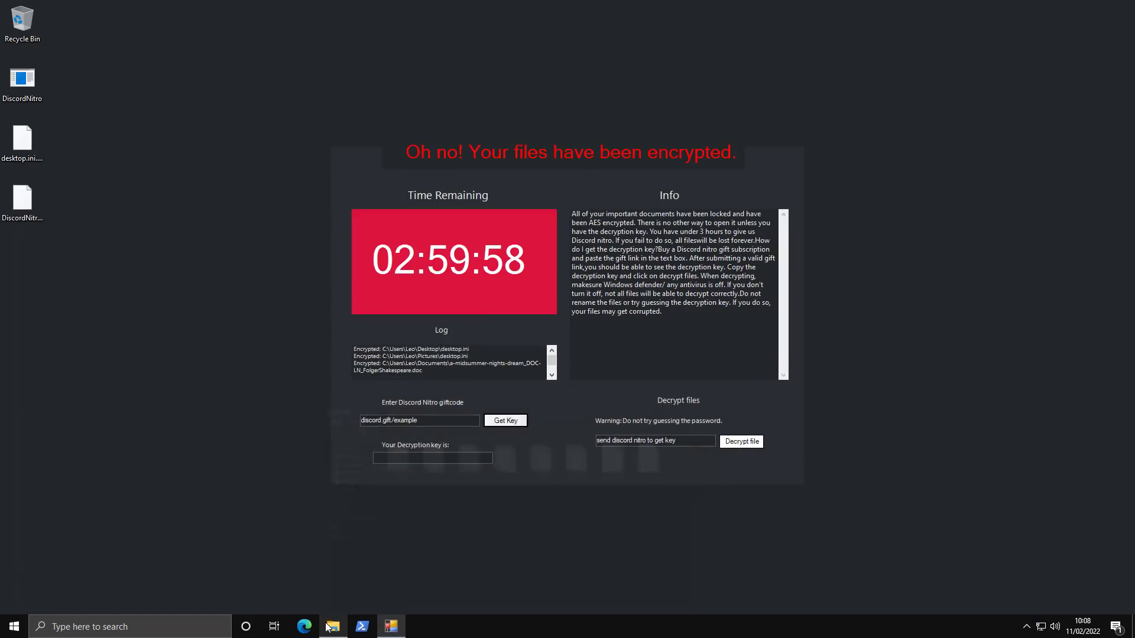
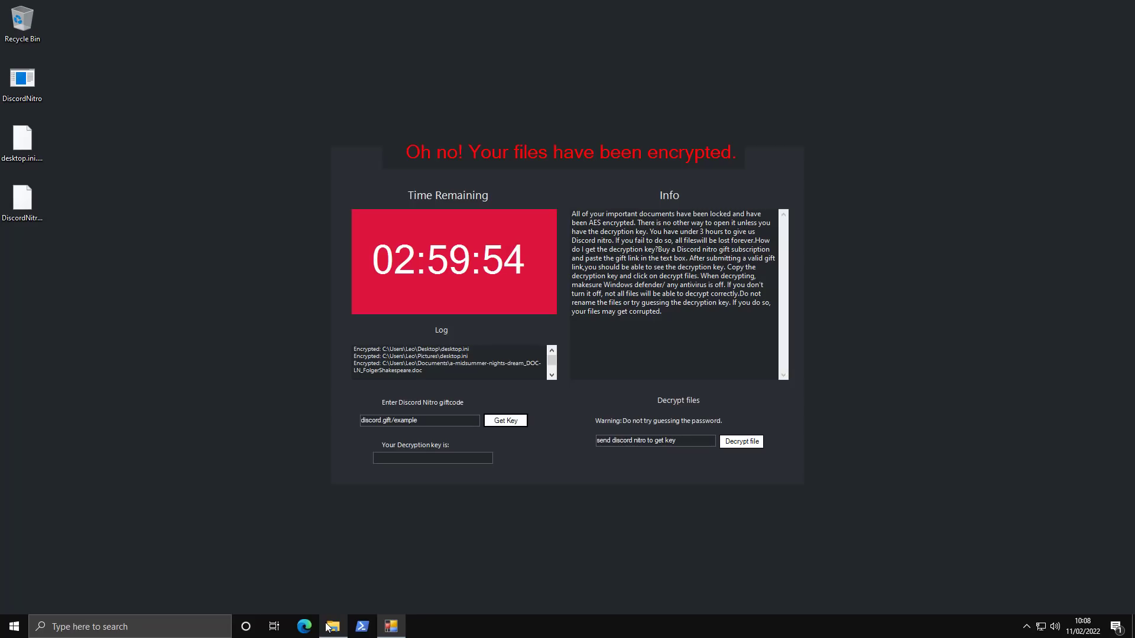
- Bring the Pictures window, with its givemenitro files, back in front of the ransom note
left_click(327, 627)
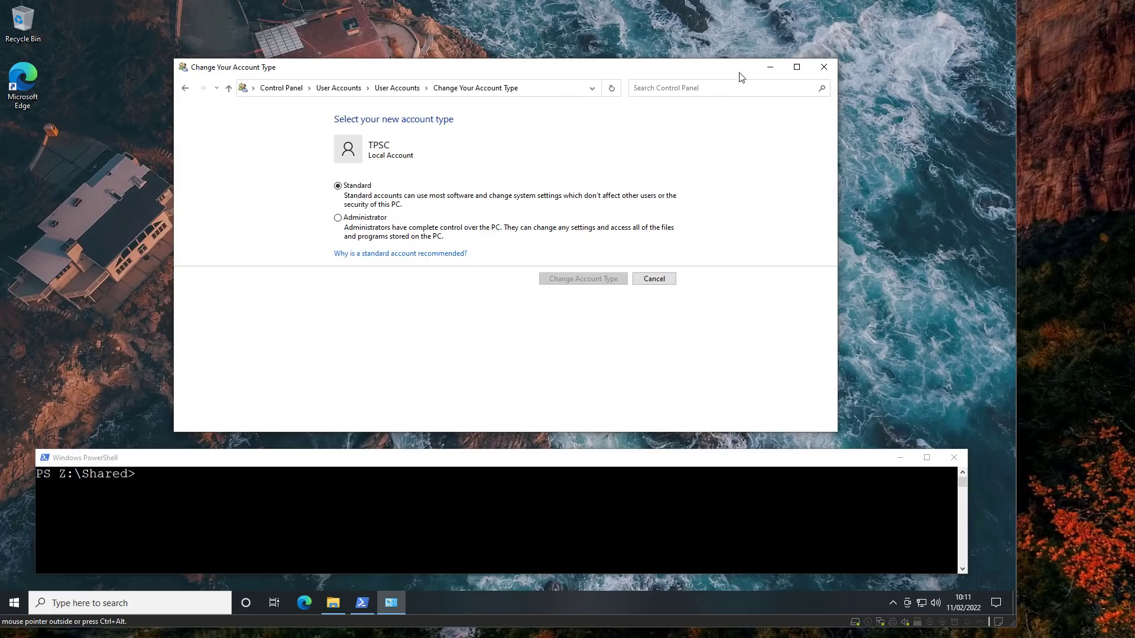
- Minimize the Change Your Account Type window showing the local account set to Standard
left_click(769, 67)
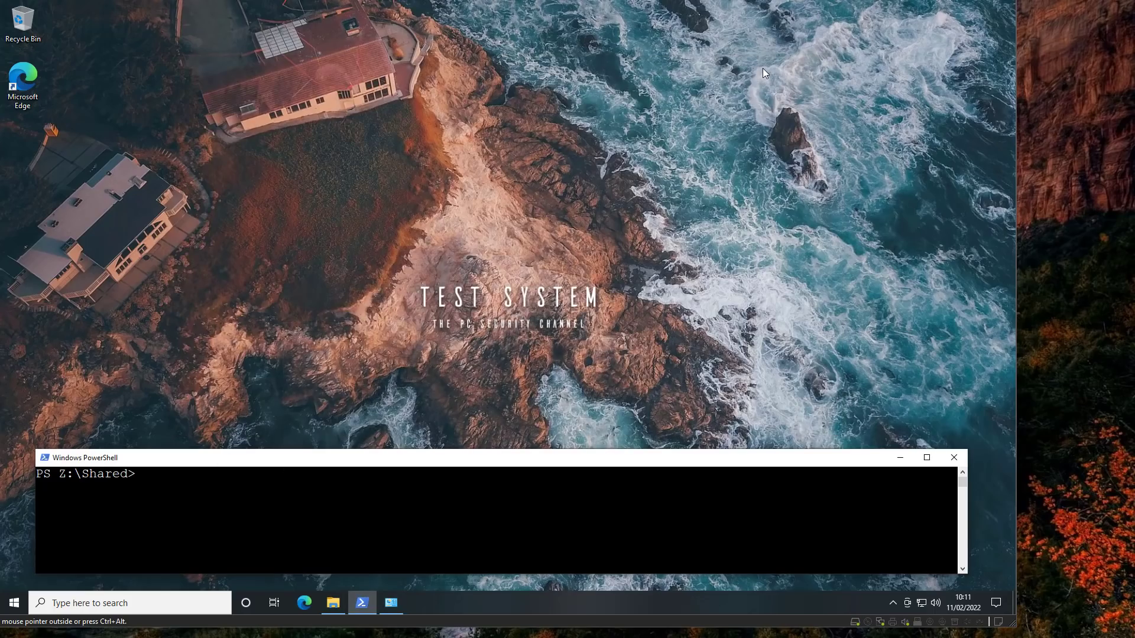
- Drag DiscordNitro from the Classified folder onto the desktop, then view the GIVEMENITRO files in Documents
left_click(899, 458)
left_click(333, 604)
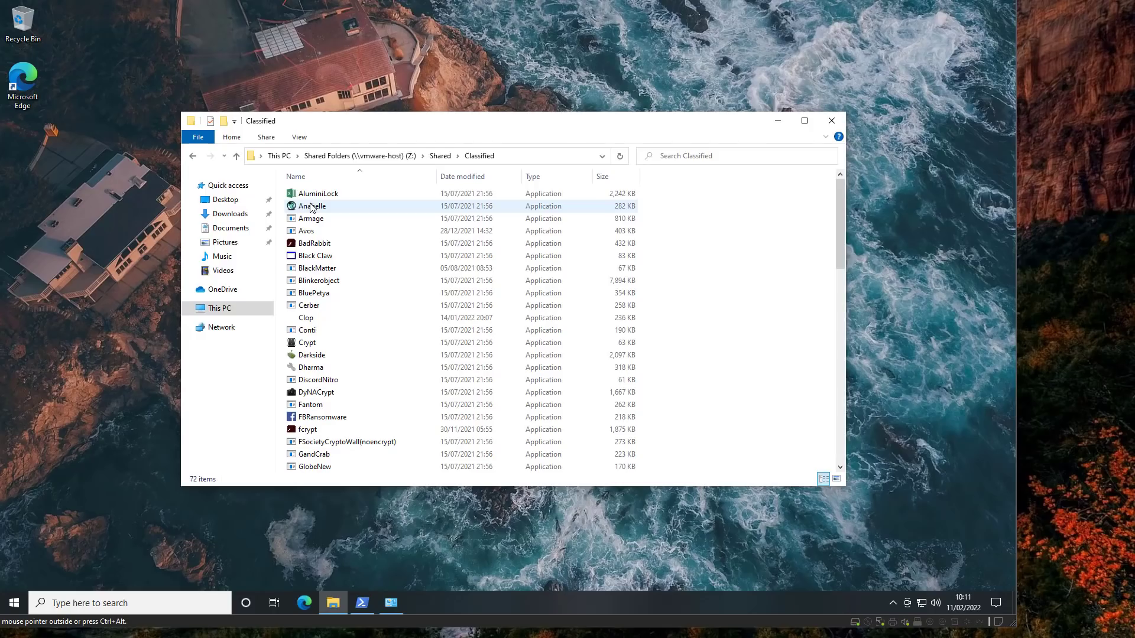
key("d")
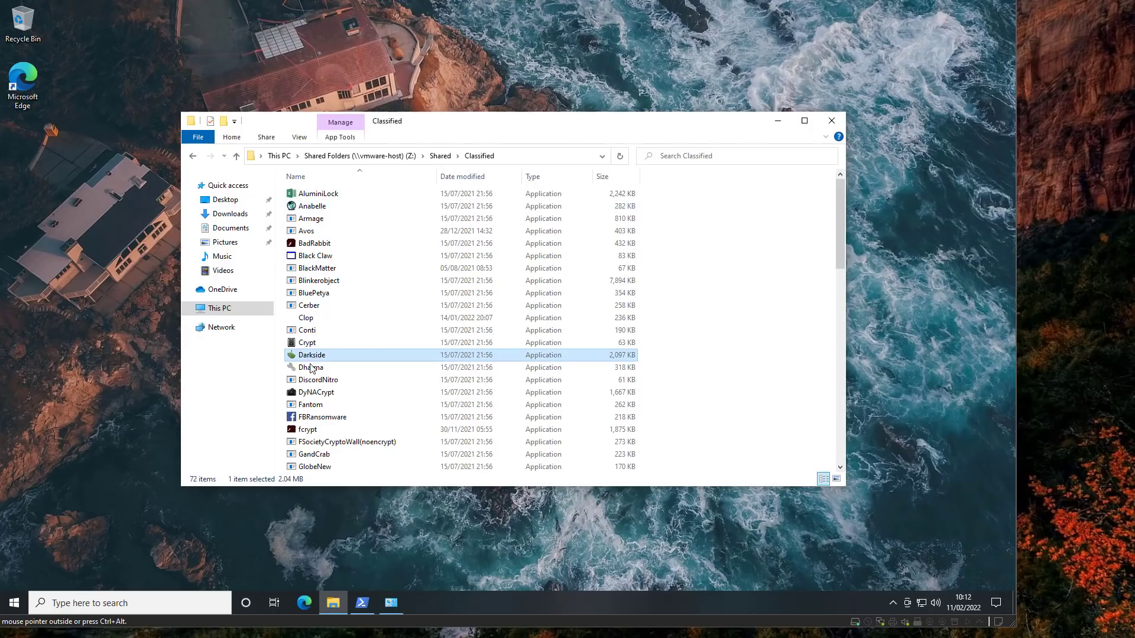
left_click(298, 381)
left_click_drag(298, 383, 22, 143)
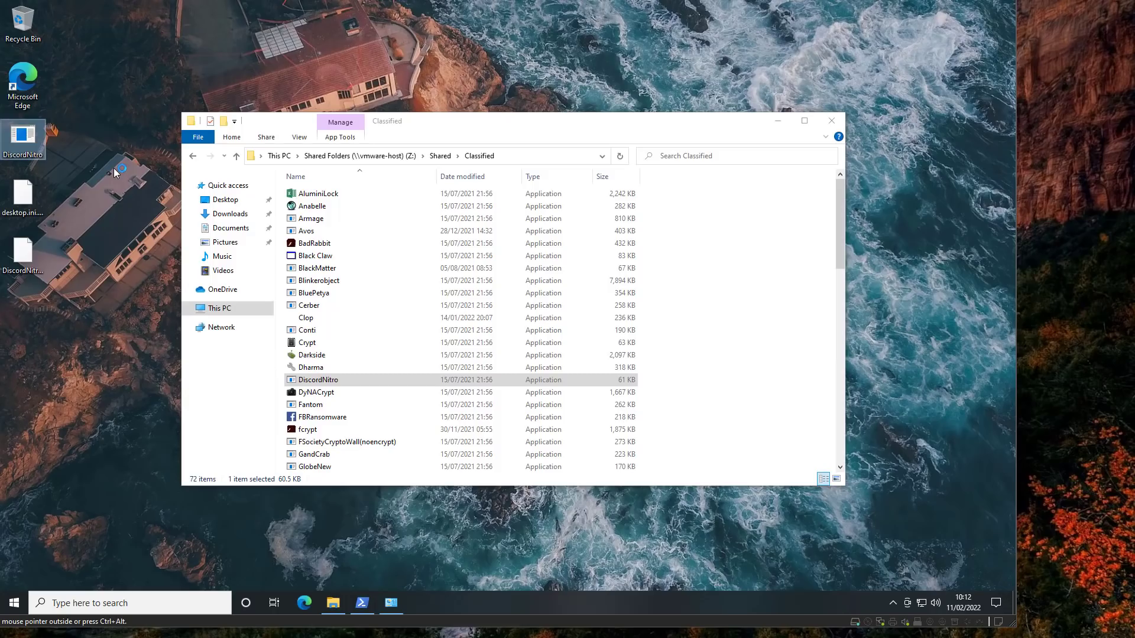
left_click(238, 230)
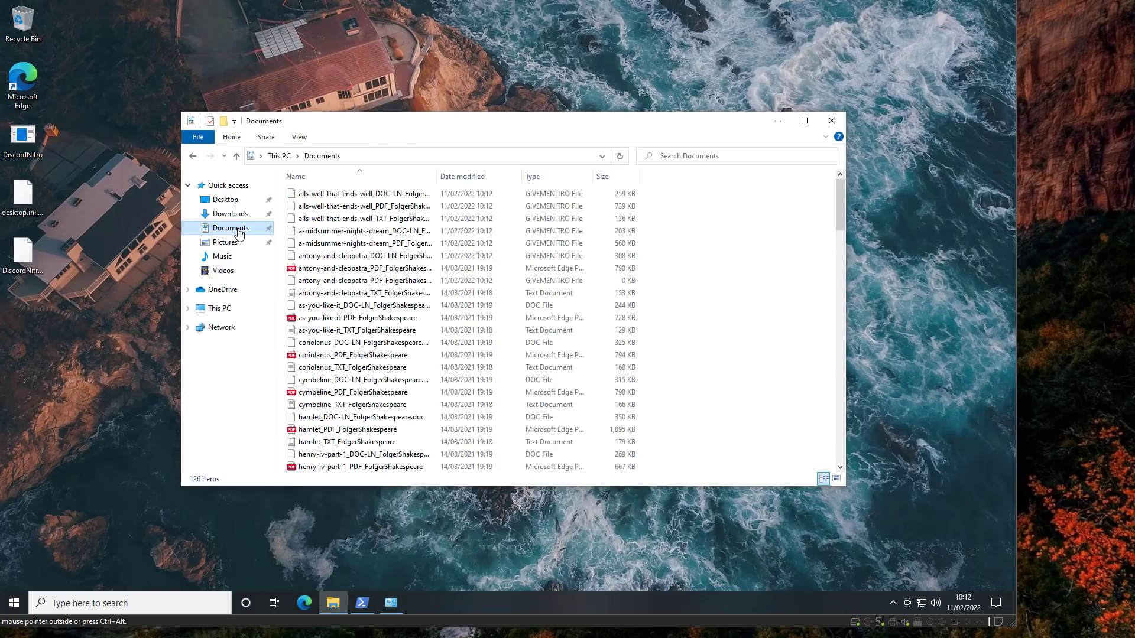
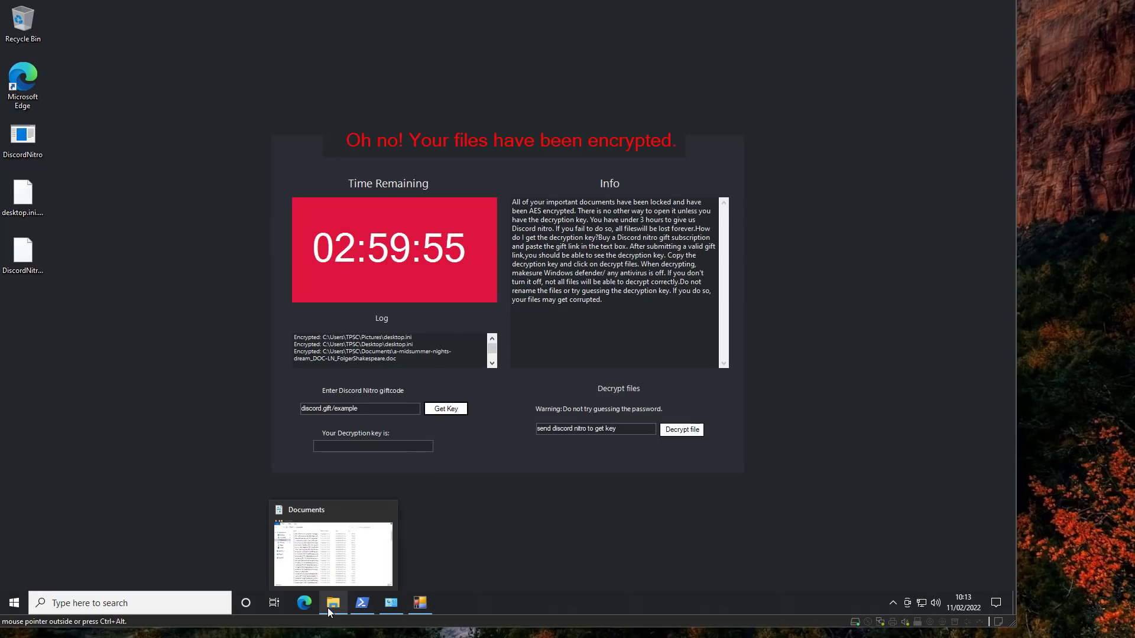
- Browse to C:\Users, try the admin folder, and cancel the access-permission prompt
left_click(327, 608)
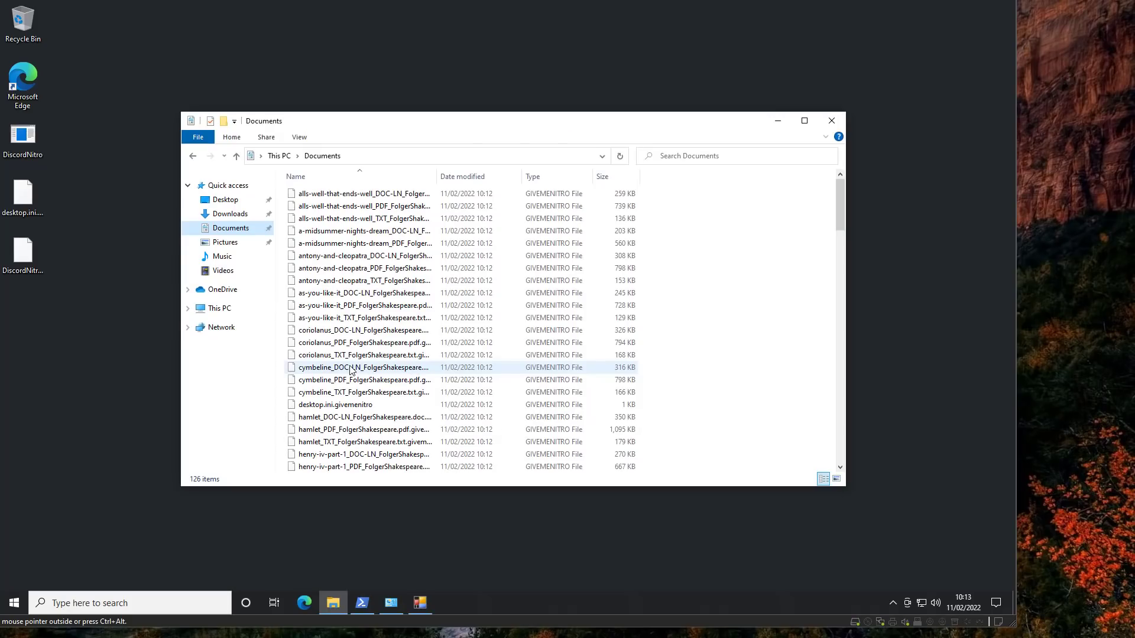
left_click(260, 312)
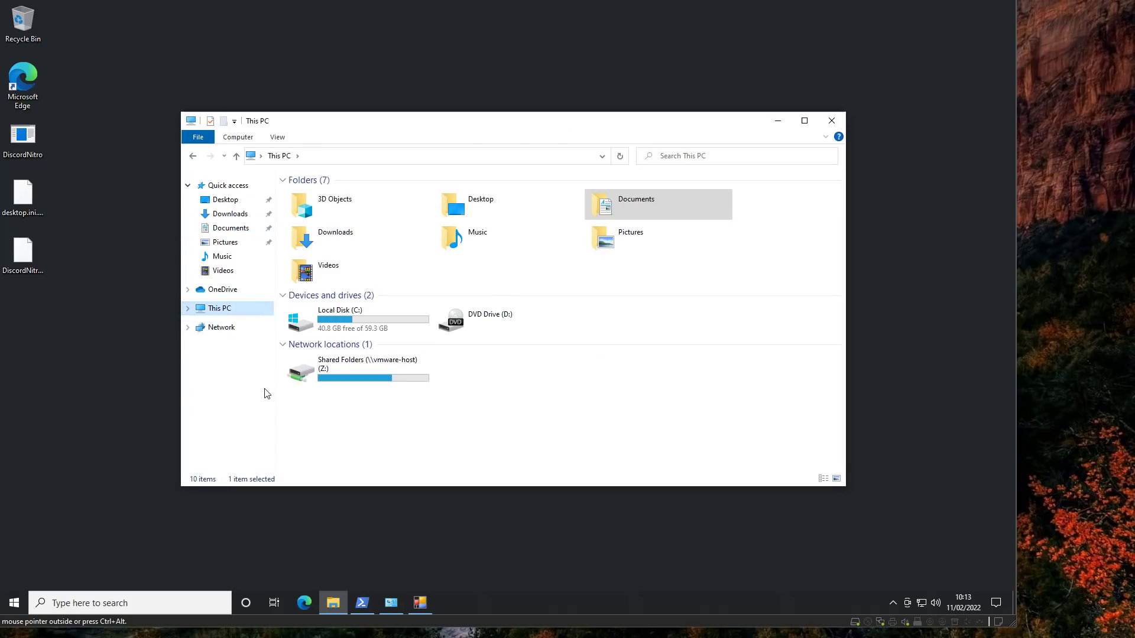
double_click(328, 329)
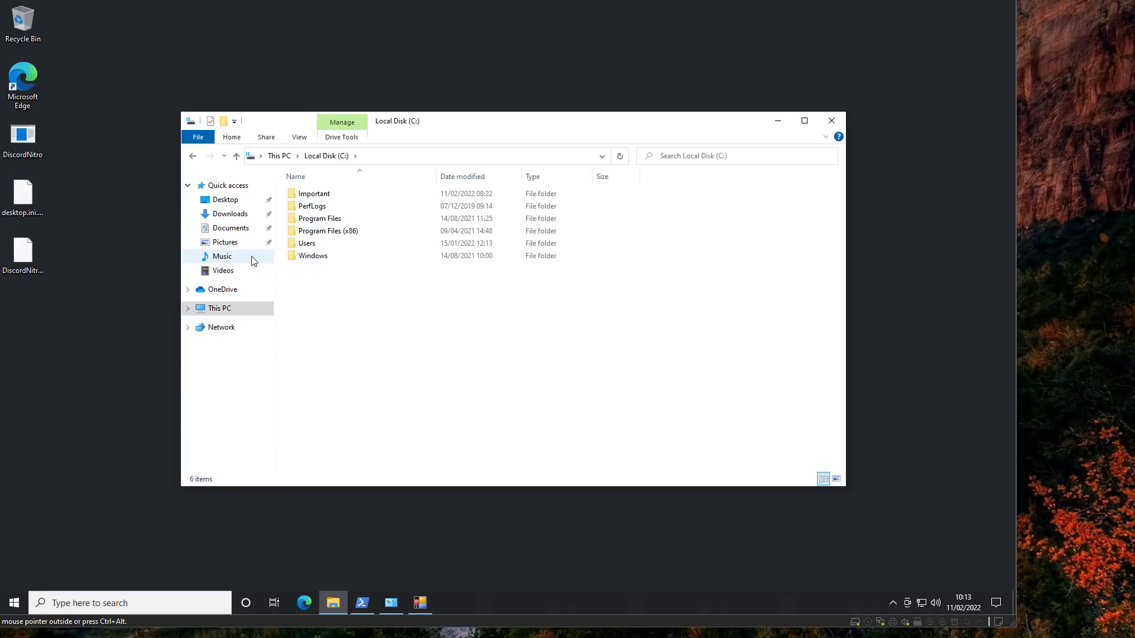
double_click(302, 243)
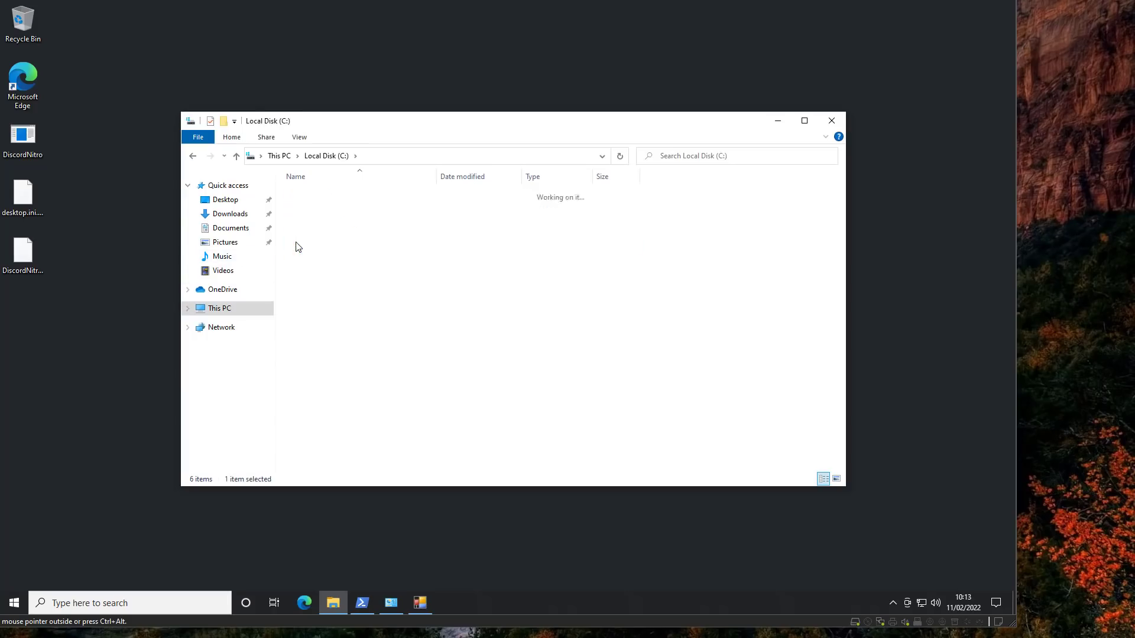
double_click(299, 197)
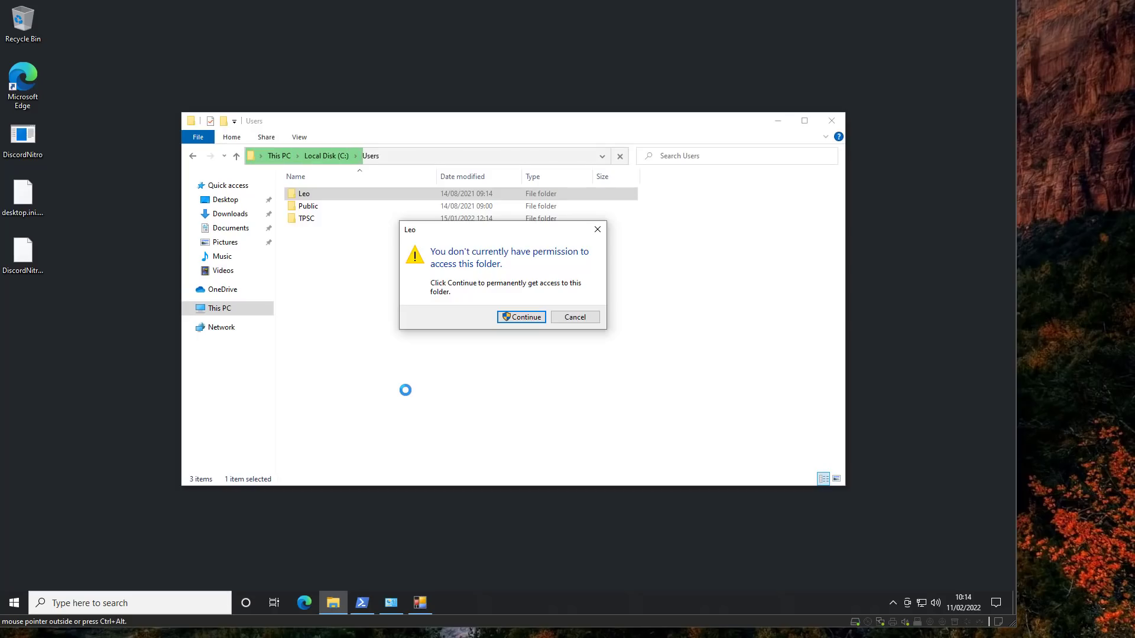
left_click(564, 322)
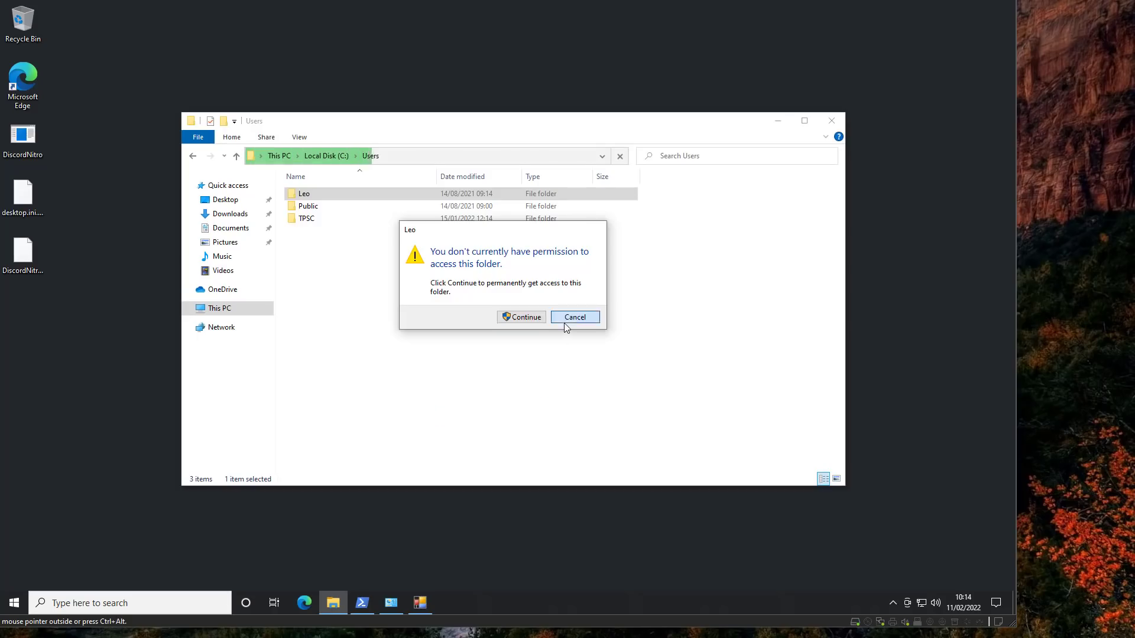
- Sign out of the standard account from the Start menu
left_click(23, 604)
left_click(15, 464)
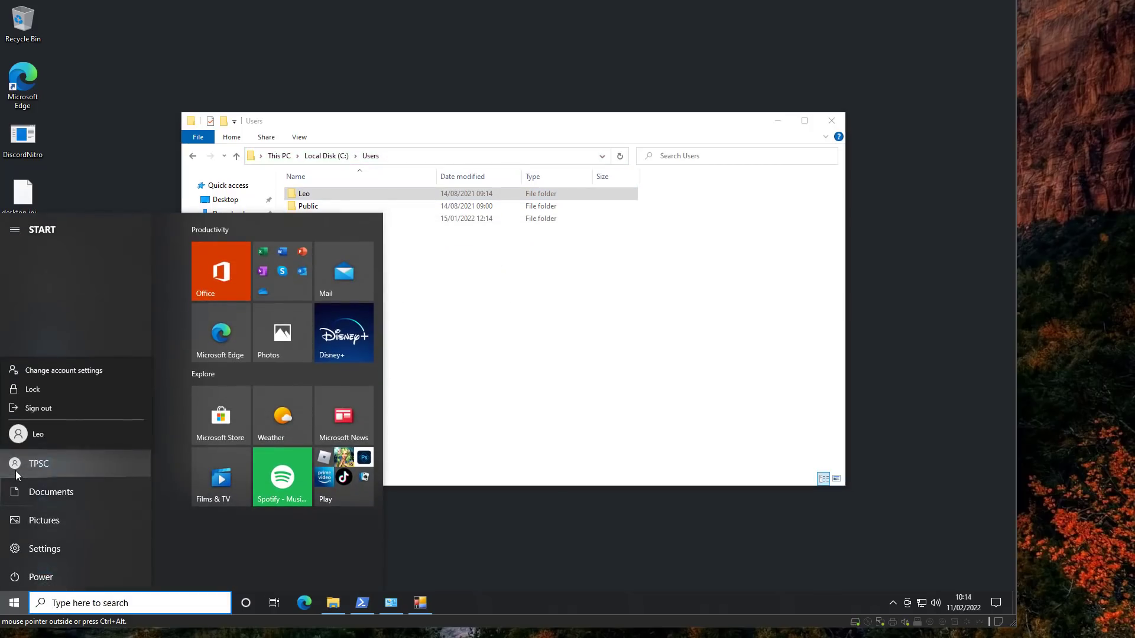
left_click(29, 412)
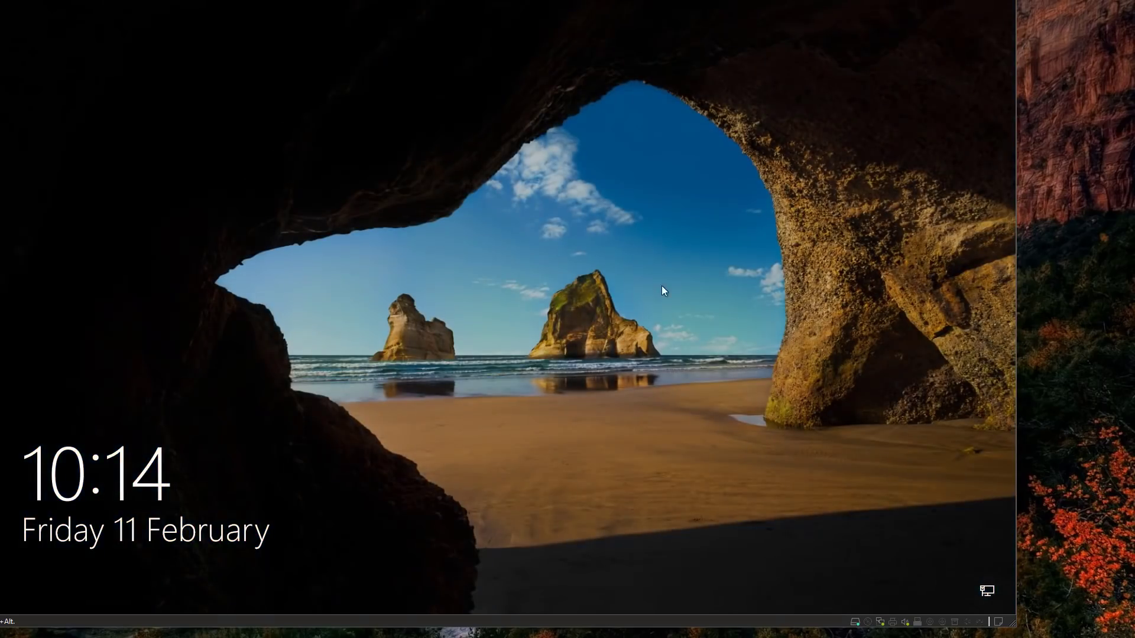
- Sign in as the admin account and open File Explorer at Quick access
left_click(702, 309)
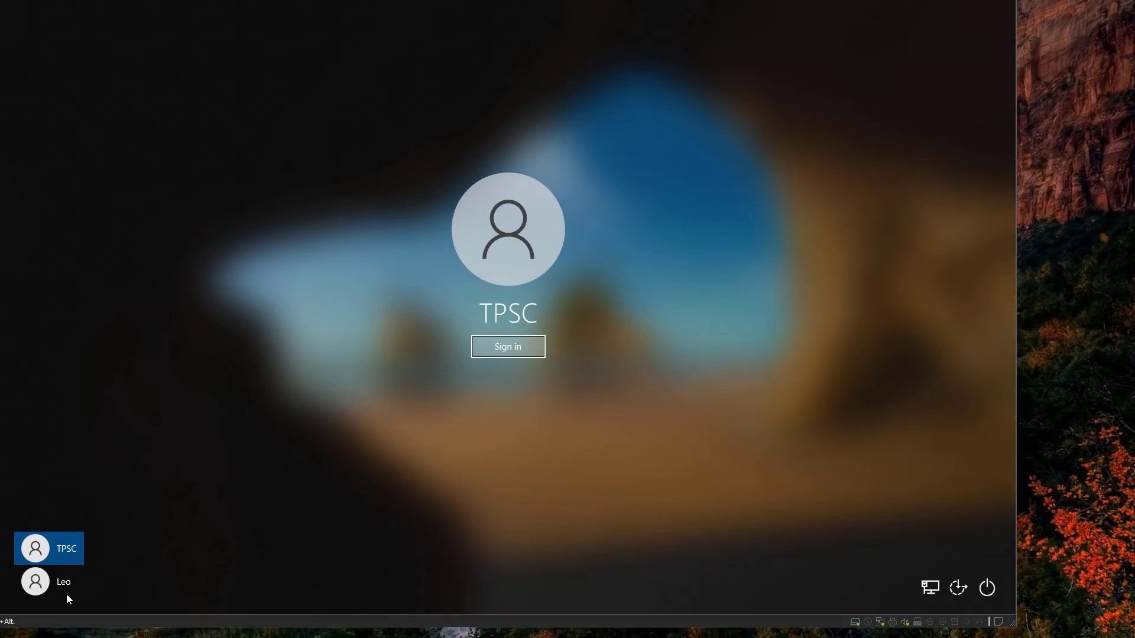
left_click(65, 582)
left_click(504, 350)
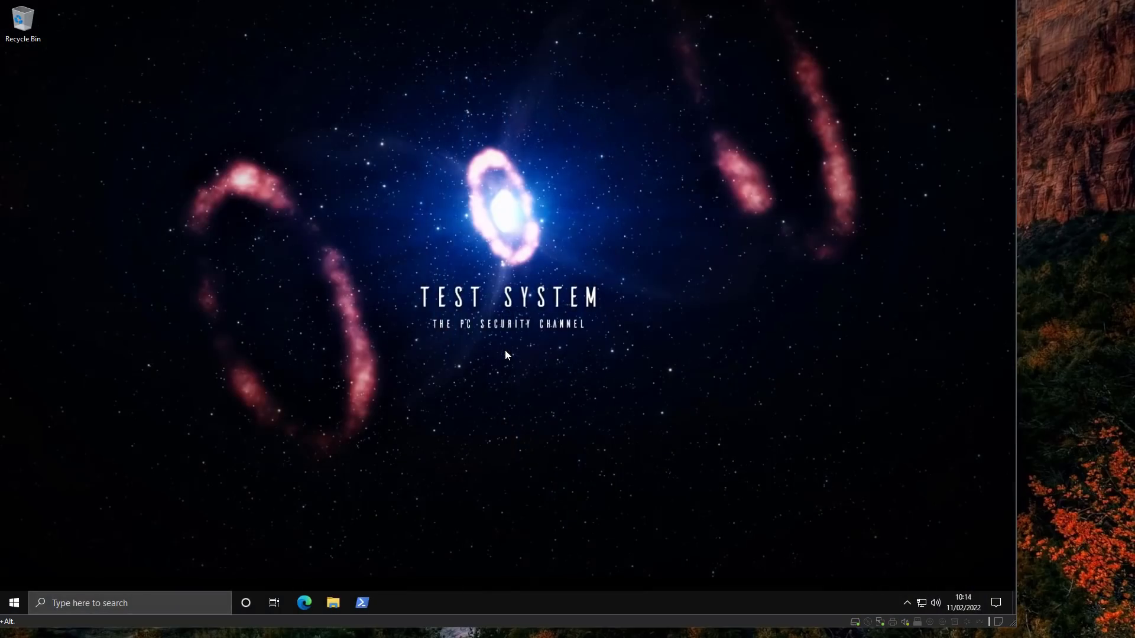
left_click(334, 598)
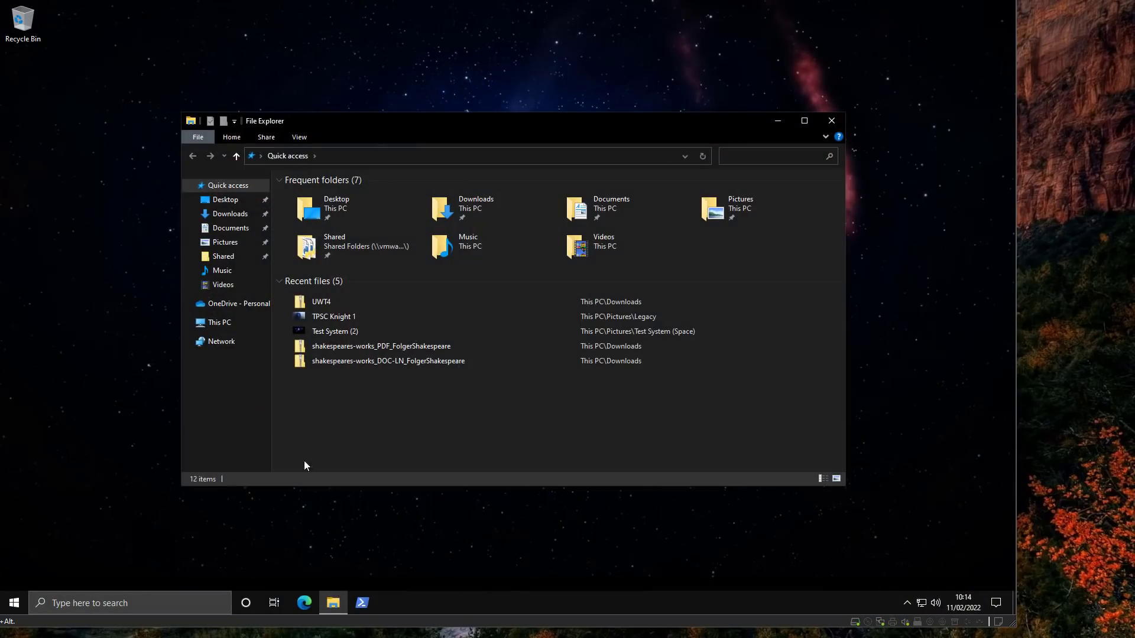
- Open alls-well-that-ends-well_TXT from the admin's Documents in Notepad and scroll through its text
left_click(227, 242)
left_click(243, 228)
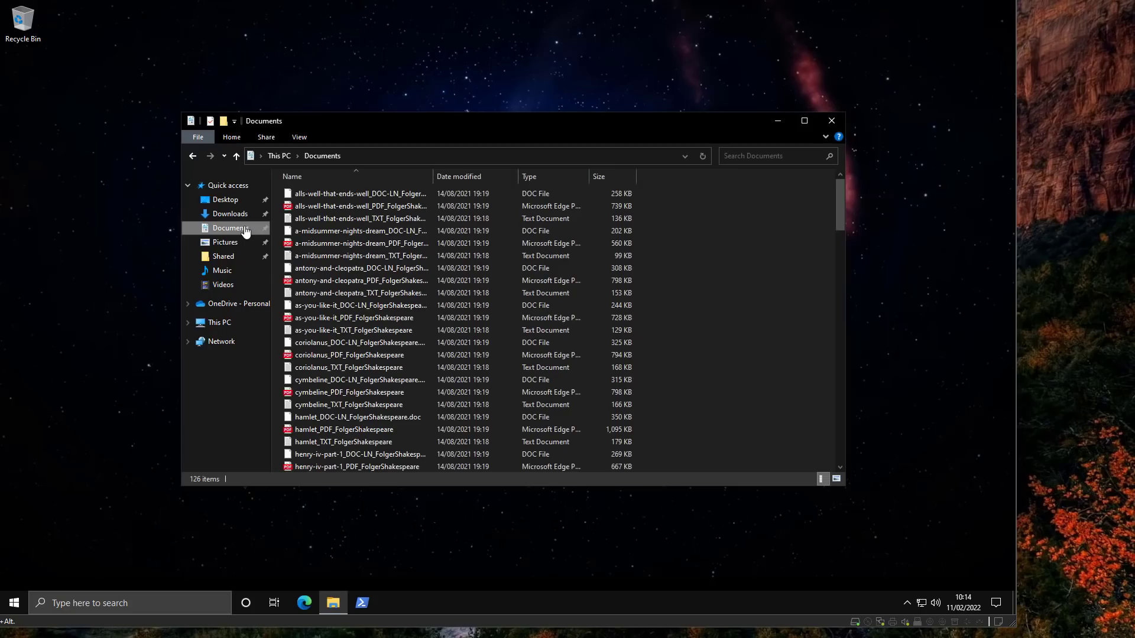
double_click(331, 219)
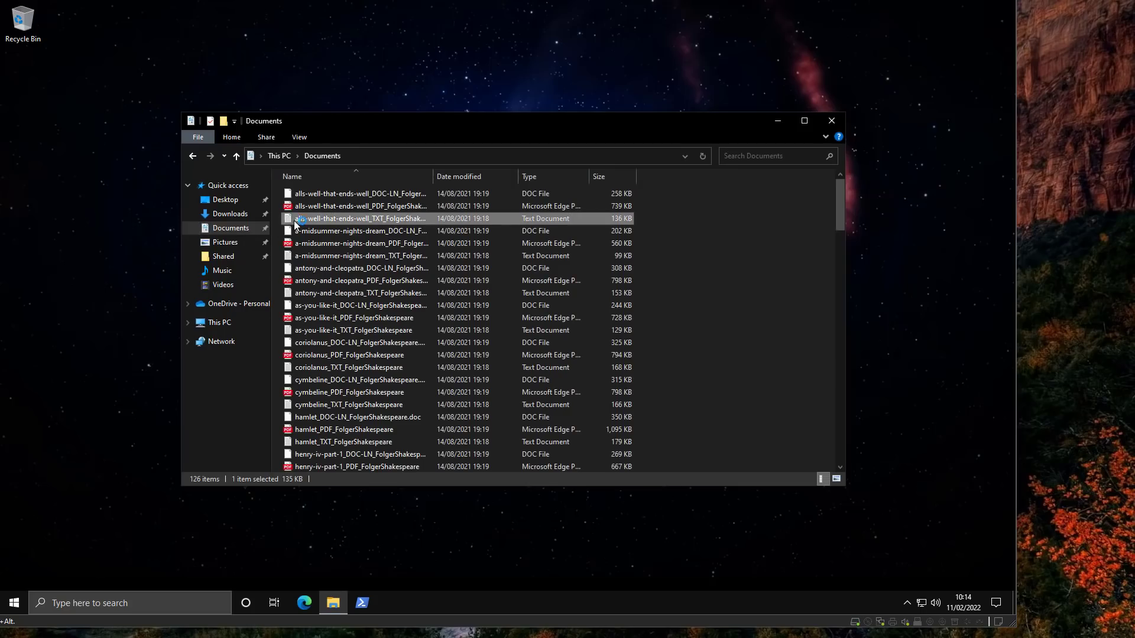
scroll(296, 225, "down", 16)
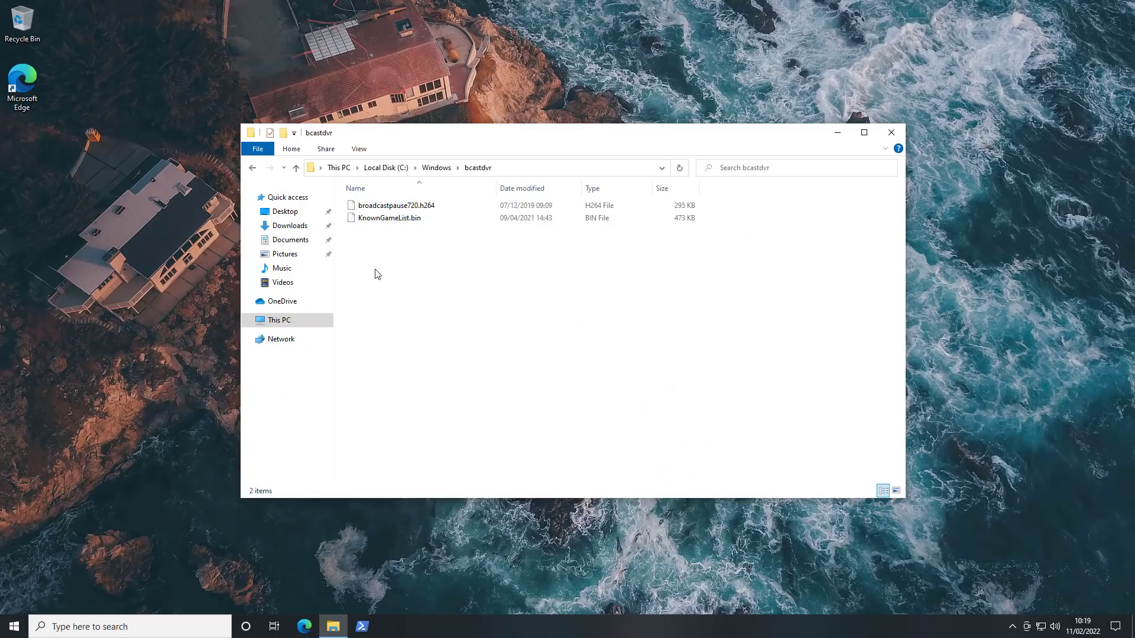
- Look inside C:\Windows\bcastdvr, go back to Windows, then return to This PC
left_click(375, 270)
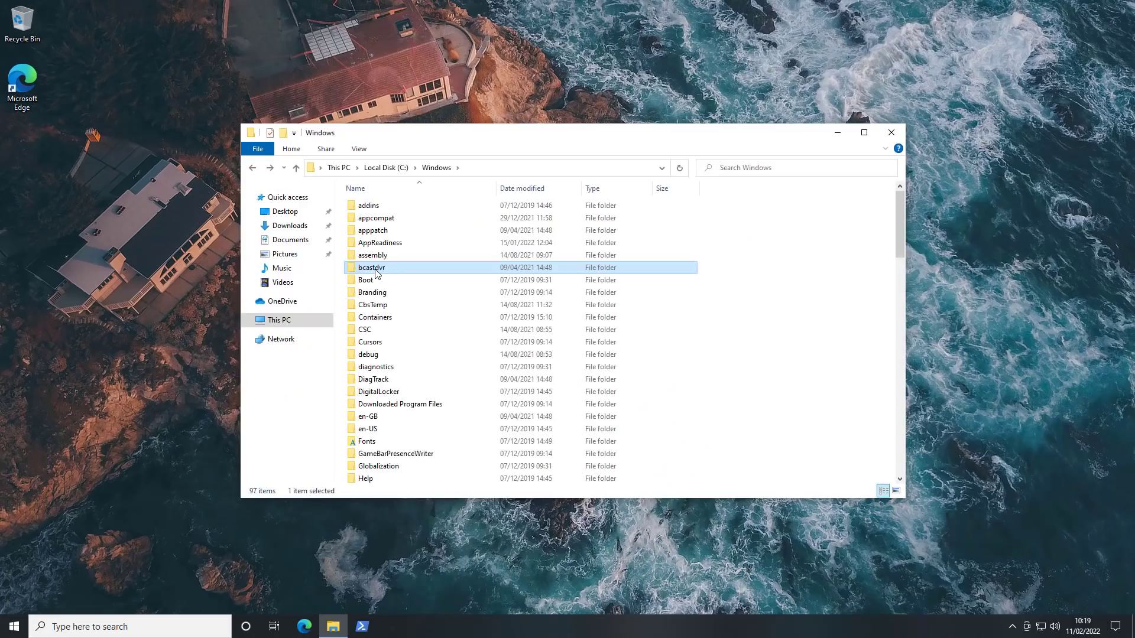
double_click(375, 271)
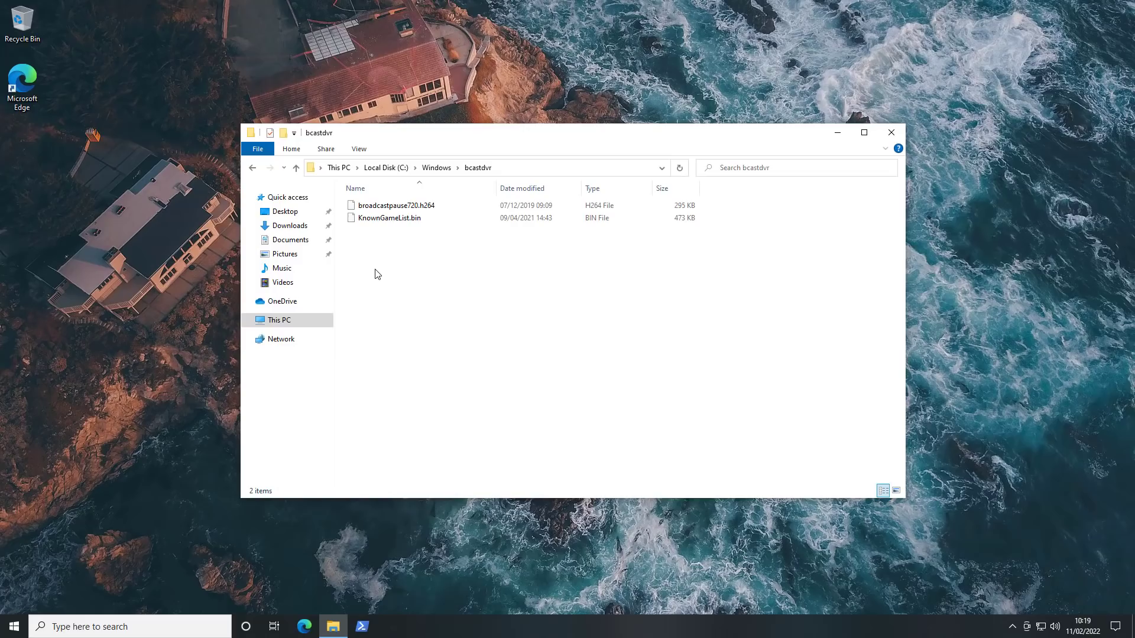
key("alt+Left")
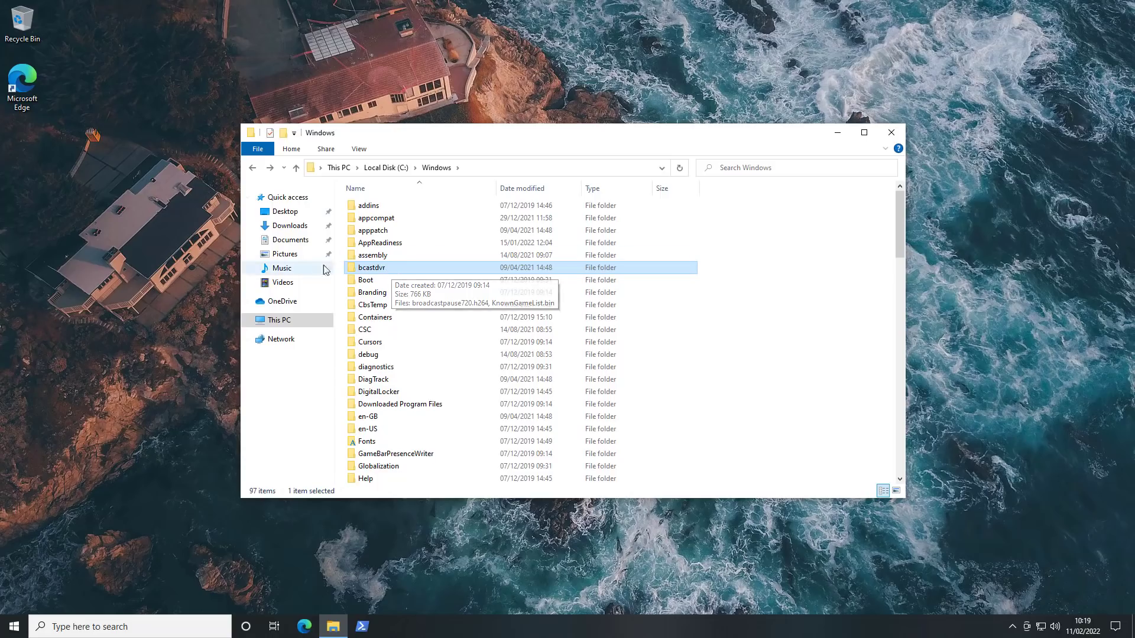
left_click(302, 320)
- Drag Black Claw from Z:\Shared\Classified onto the desktop as a copy
double_click(388, 379)
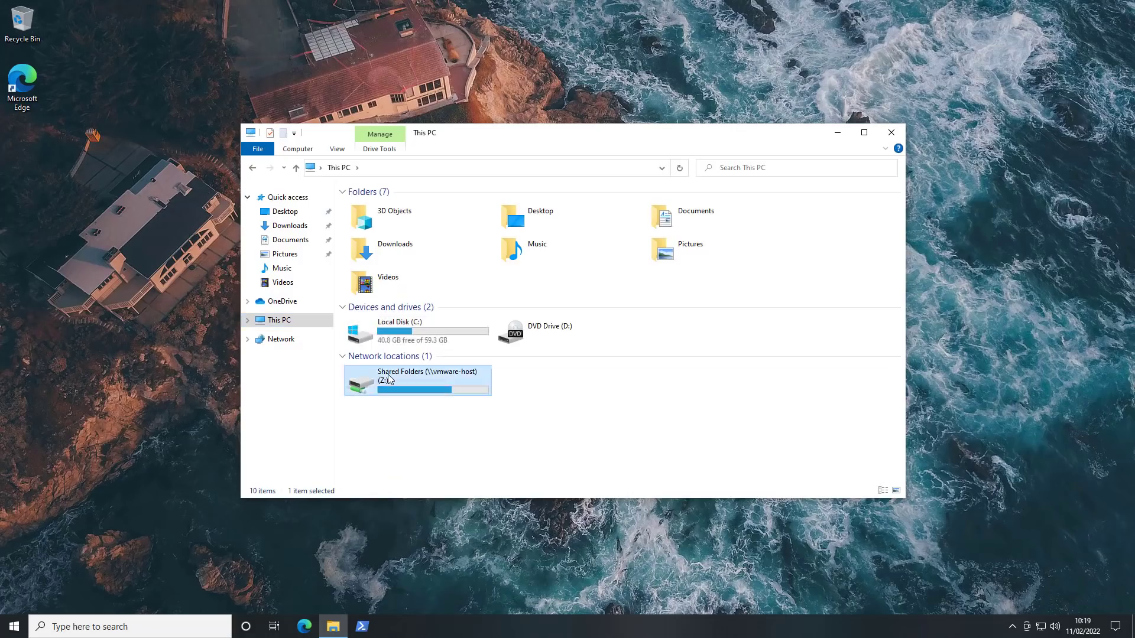
left_click(378, 205)
double_click(379, 205)
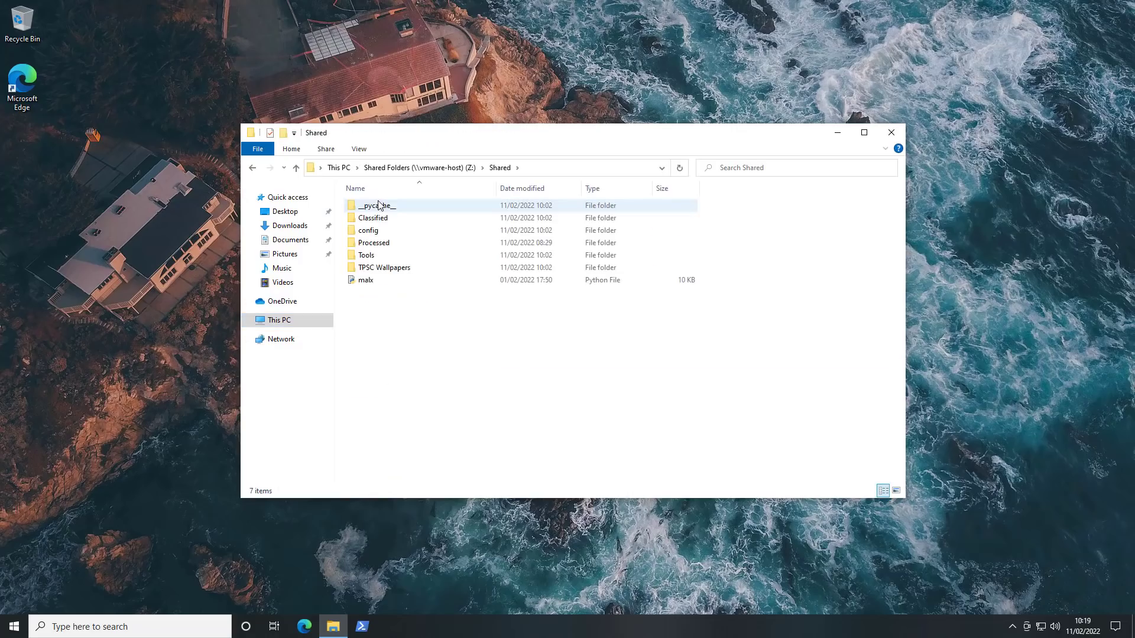
double_click(369, 218)
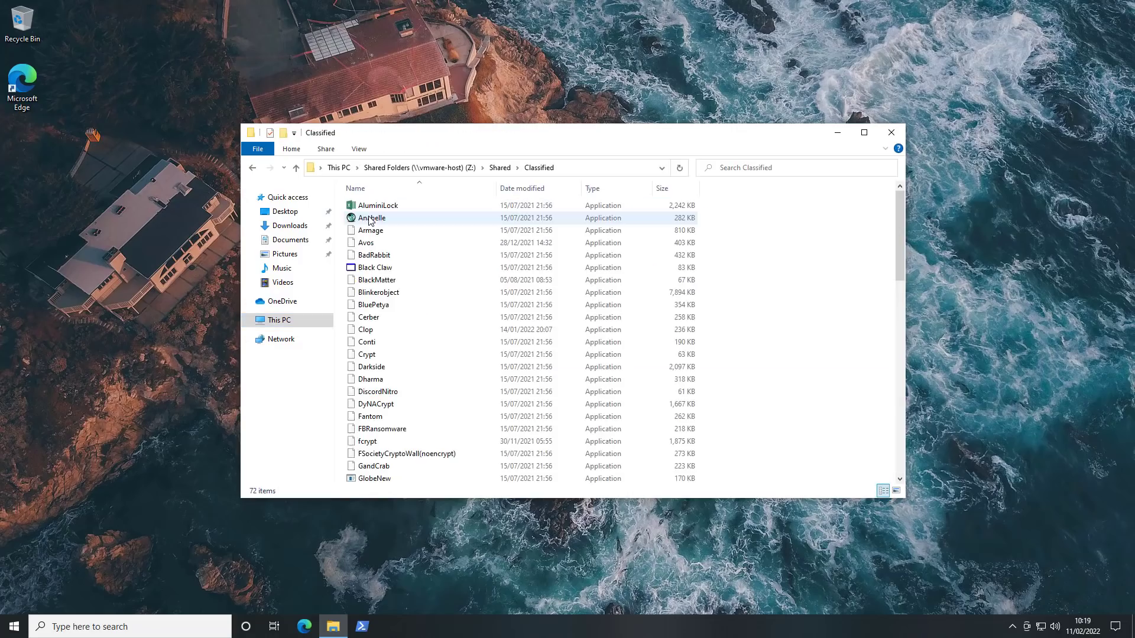
left_click(364, 269)
left_click_drag(363, 271, 42, 166)
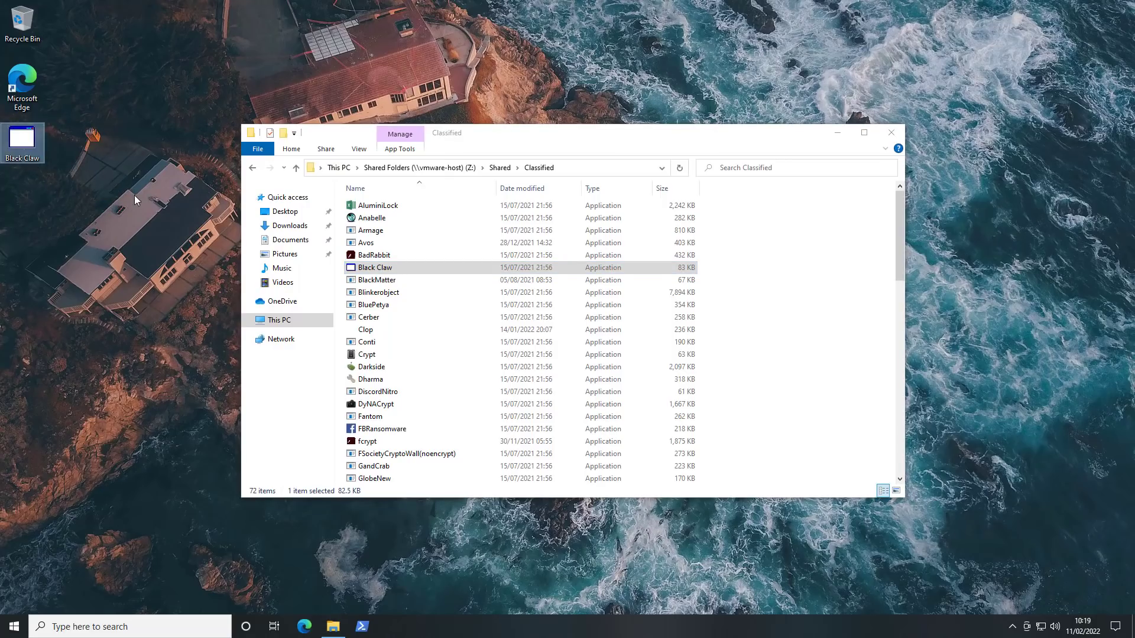
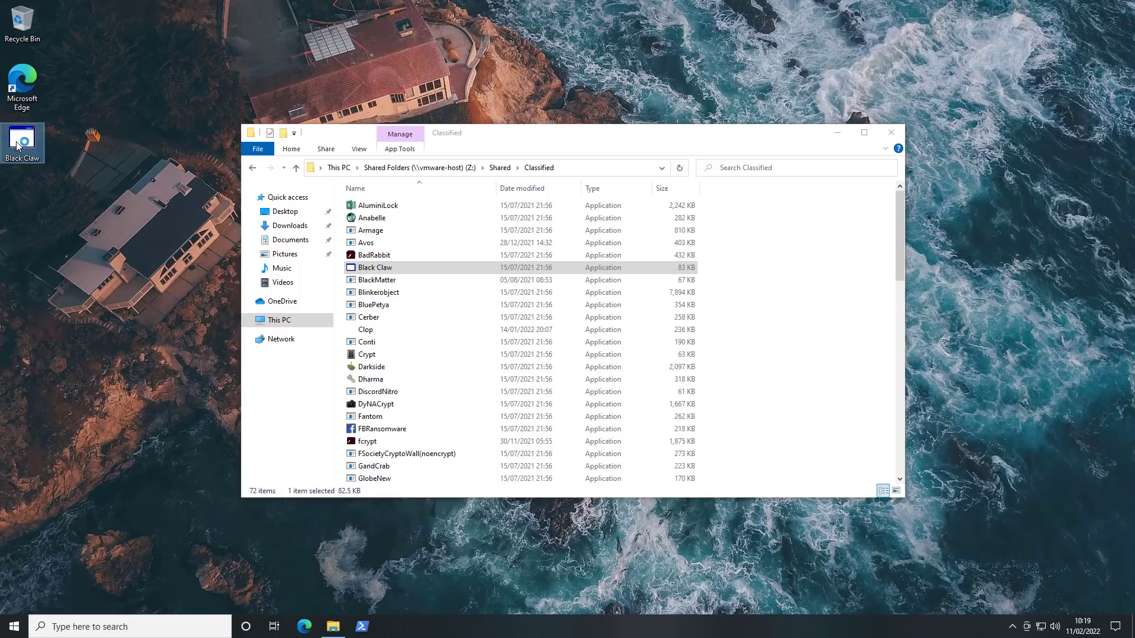
- Go from Documents through This PC into the Shared folder on the Z: drive
left_click(267, 243)
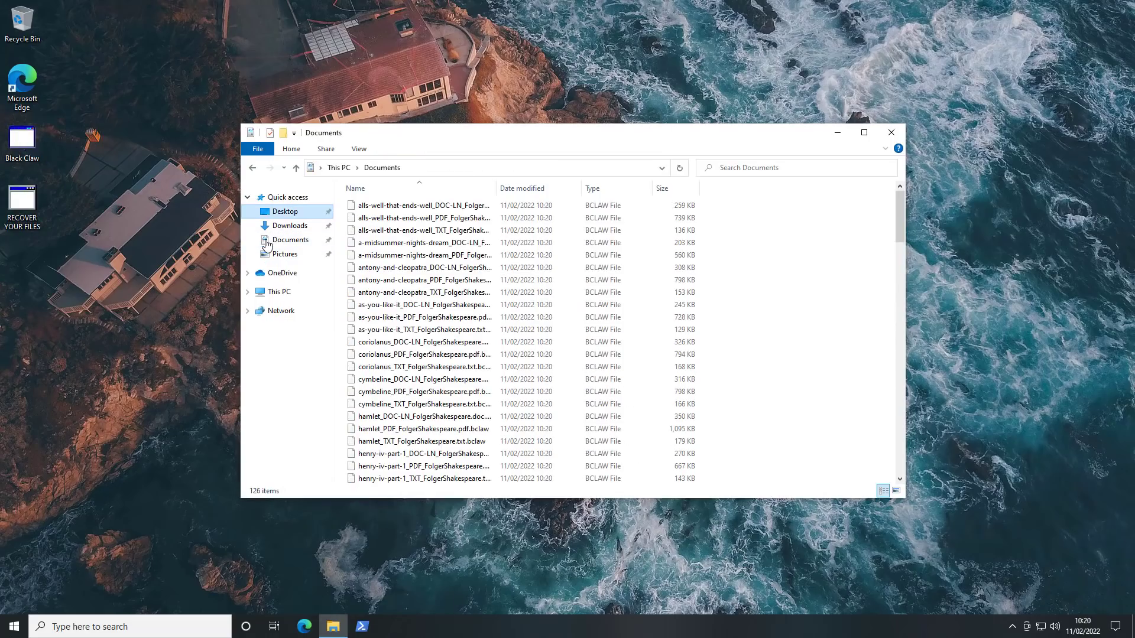
left_click(278, 292)
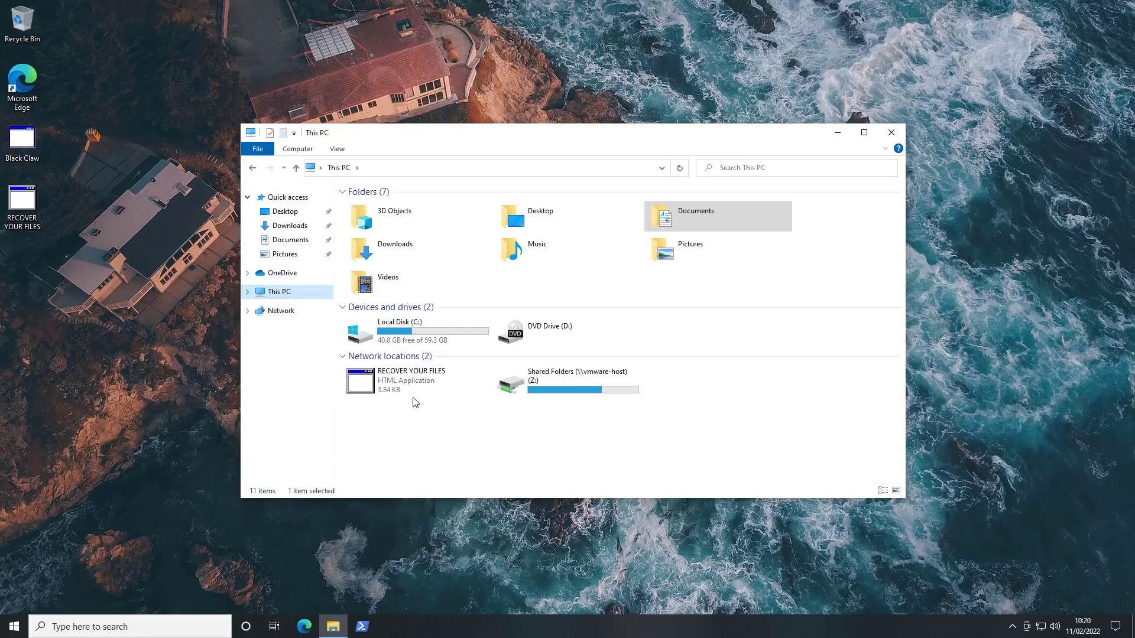
double_click(520, 376)
double_click(380, 208)
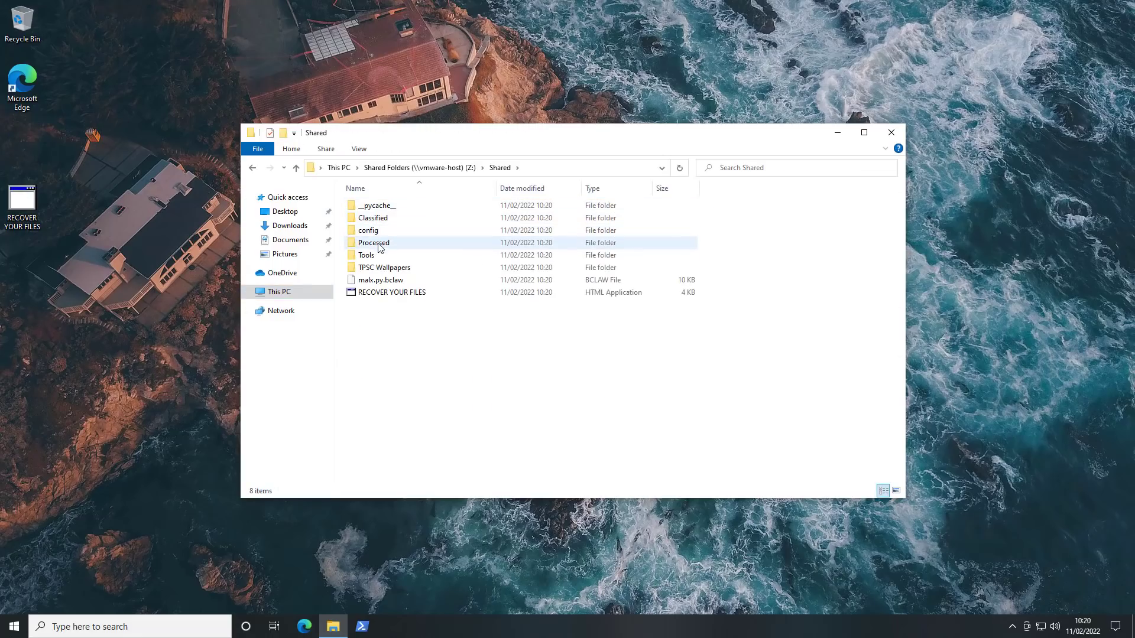
- Open the TPSC Wallpapers folder to see its .bclaw-encrypted files
double_click(381, 267)
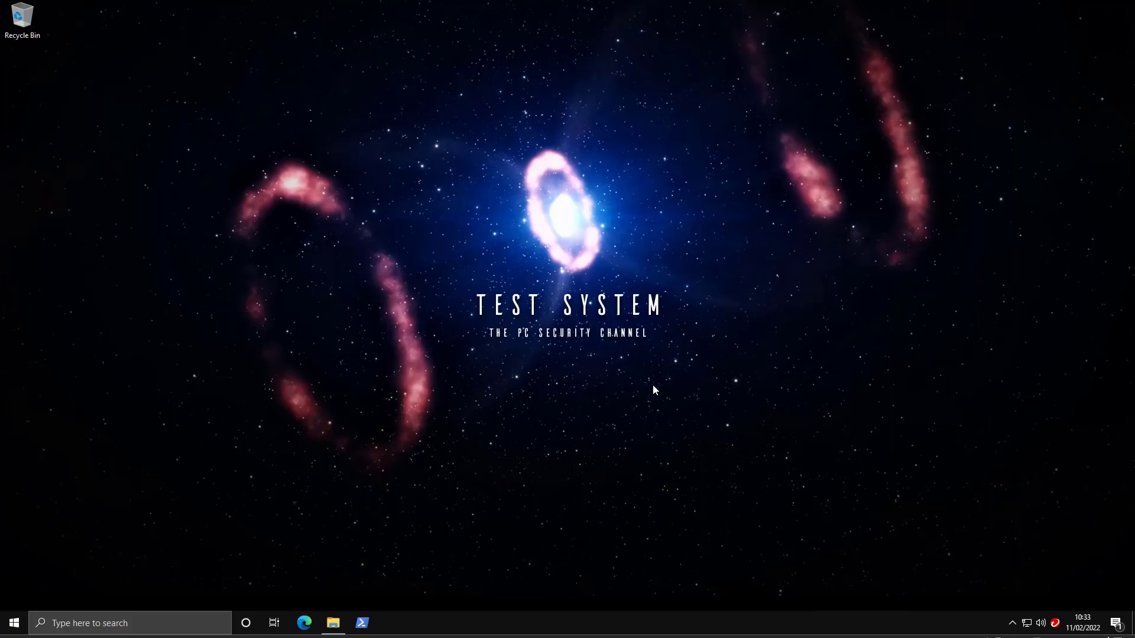
- Launch Maximum Security from the tray and accept the default Folder Shield protected folders
left_click(1054, 624)
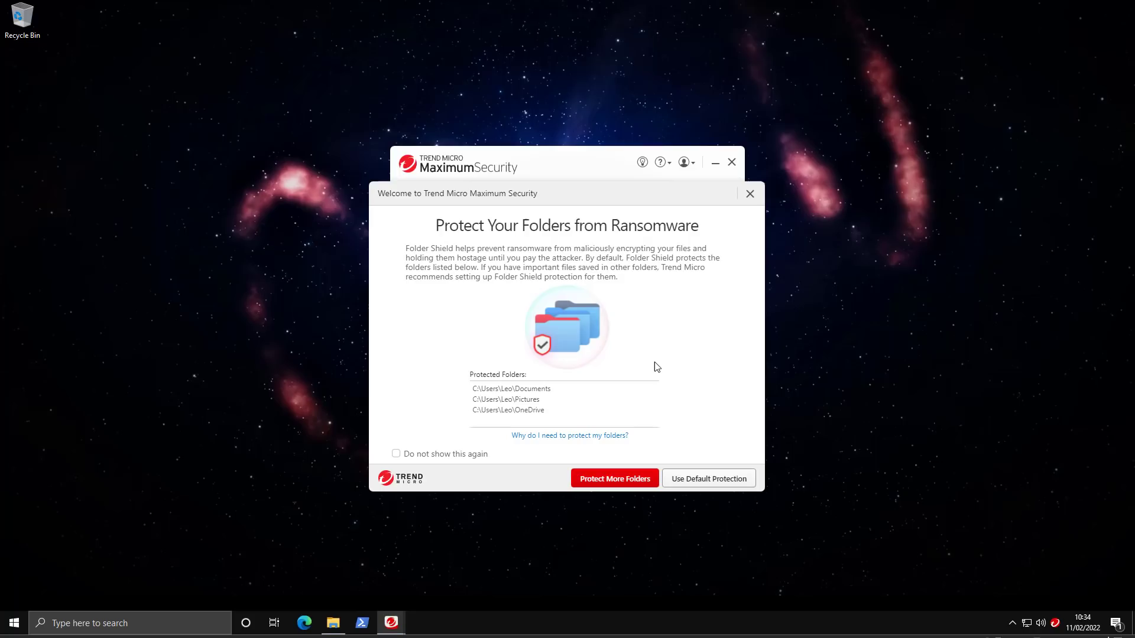
left_click(673, 477)
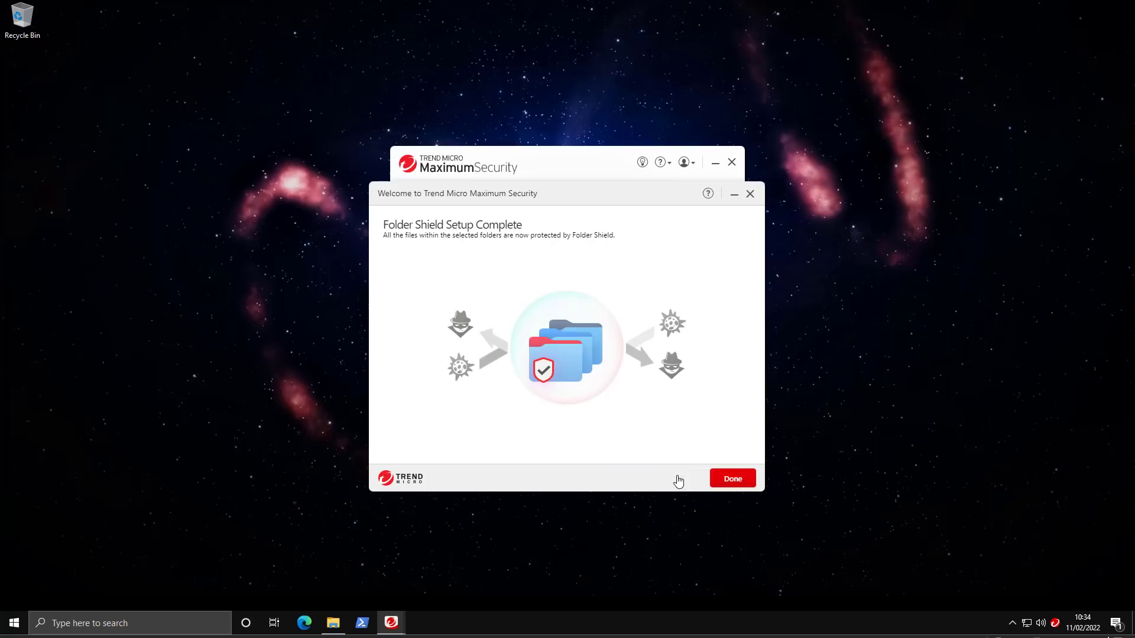
left_click(714, 479)
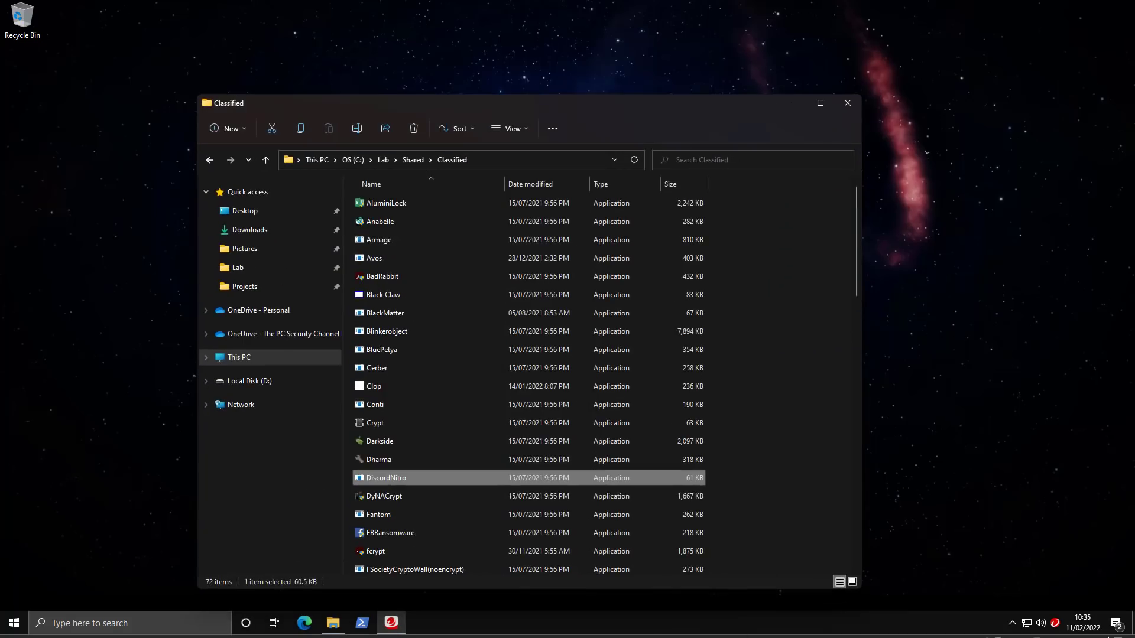
- Copy DiscordNitro to the desktop, dismiss the removal warnings, then copy Black Claw there
mouse_move(420, 478)
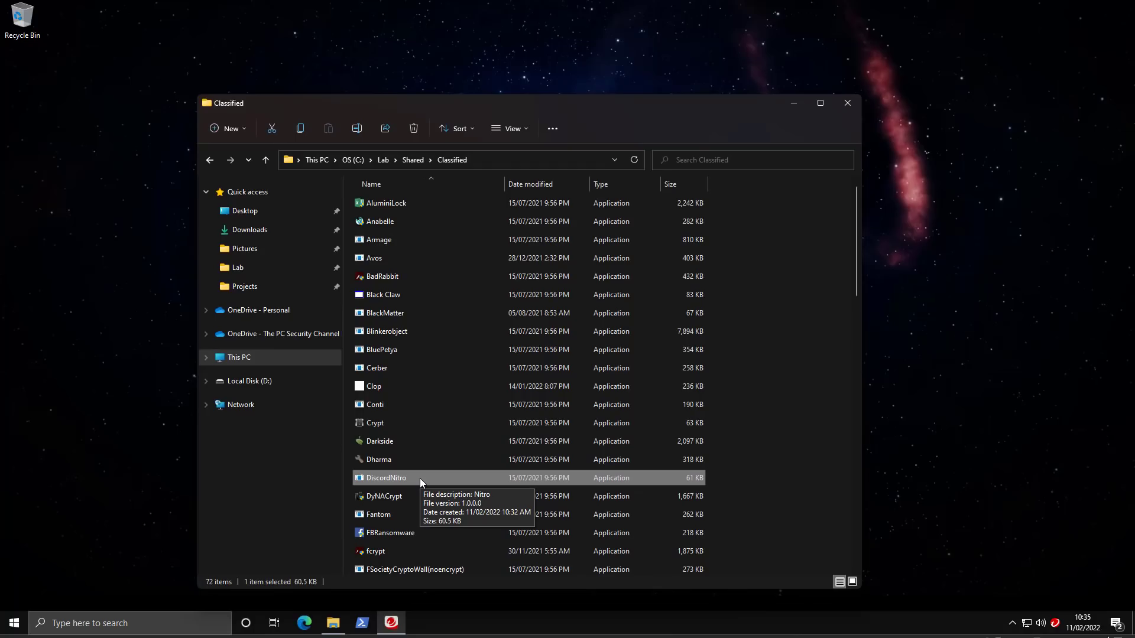
left_click_drag(420, 478, 88, 310)
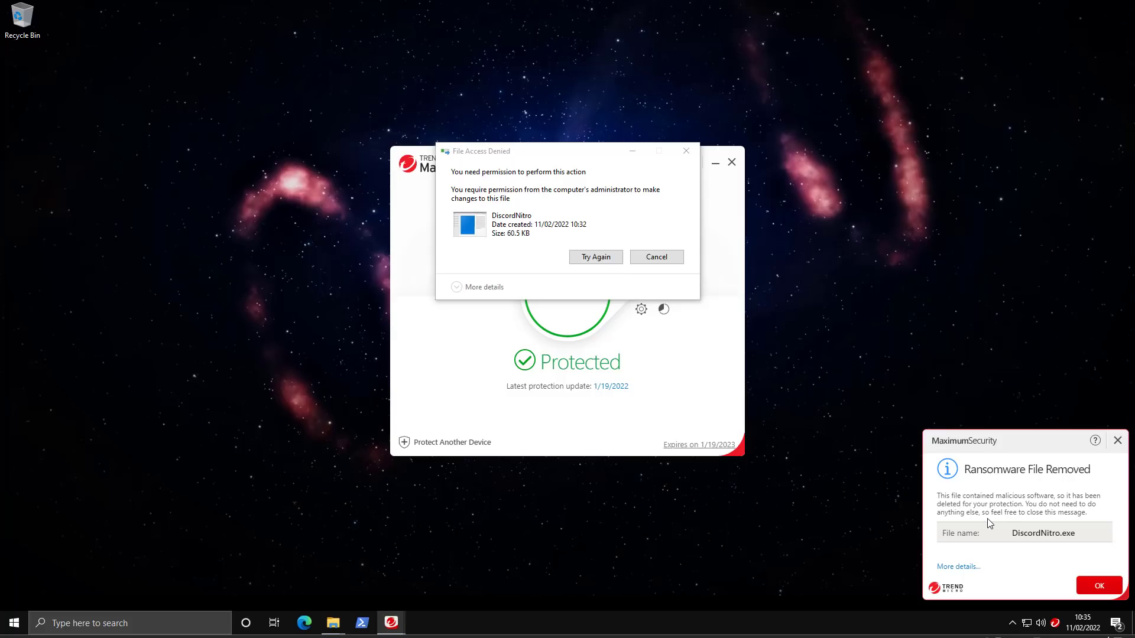
left_click(1099, 587)
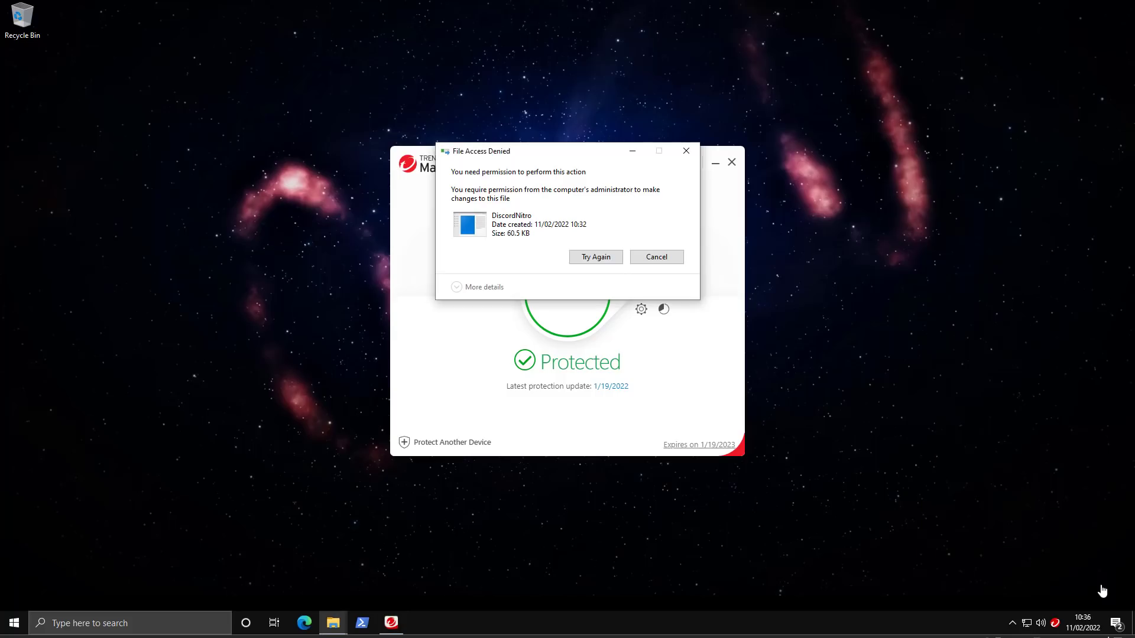
left_click(659, 258)
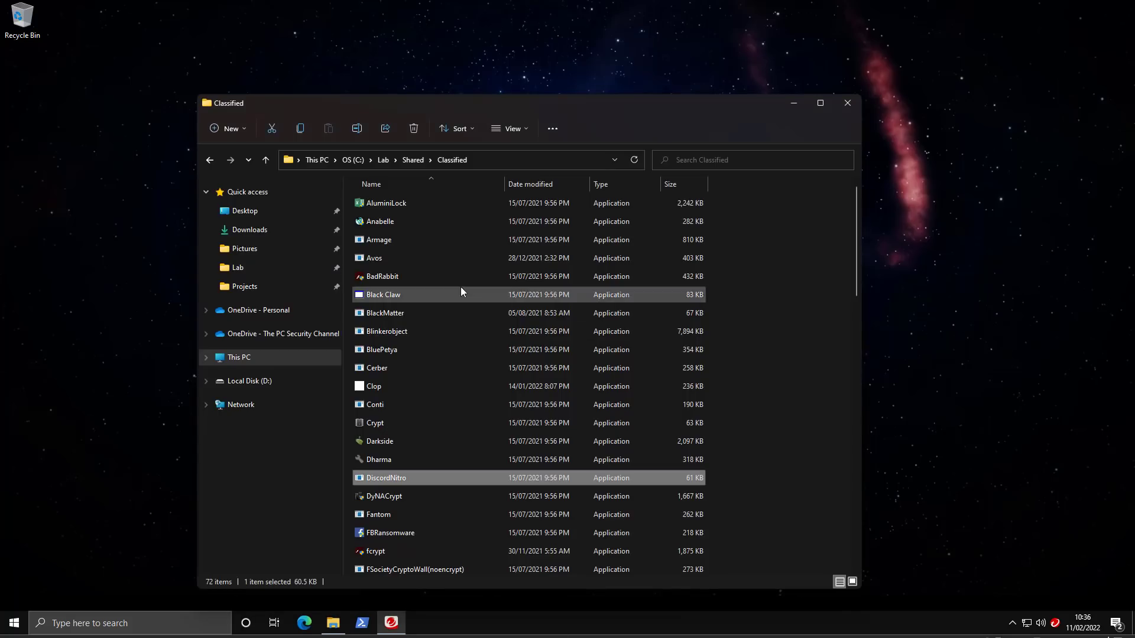
left_click(379, 297)
left_click_drag(379, 297, 58, 191)
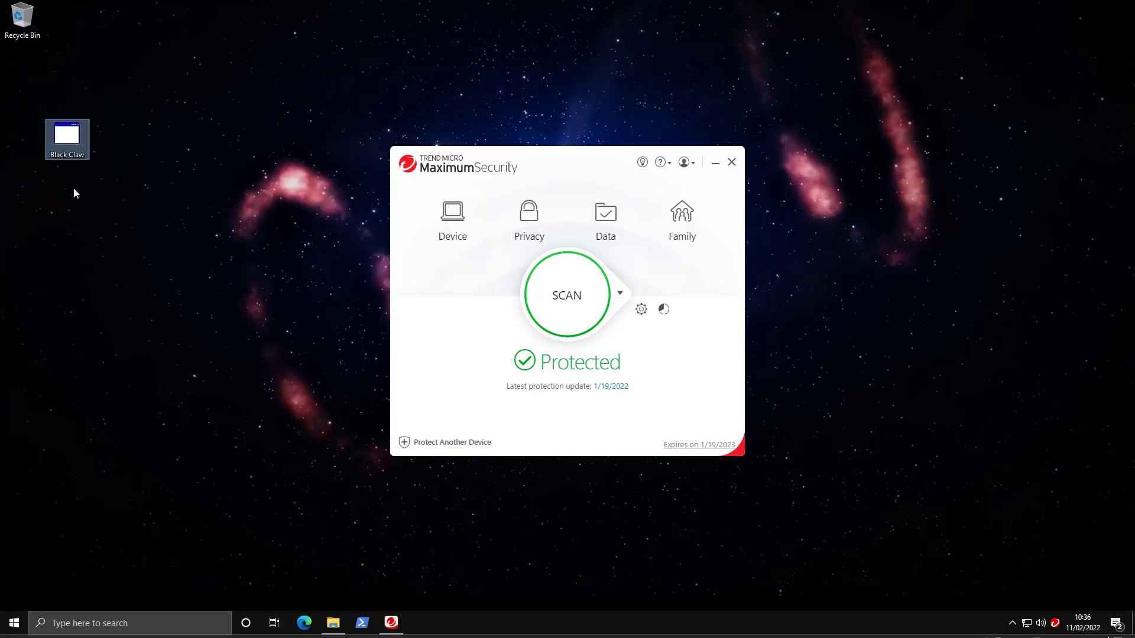
- Run Black Claw, view its blocked-ransomware log details, and confirm alls-well-that-ends-well.txt opens readable
double_click(64, 145)
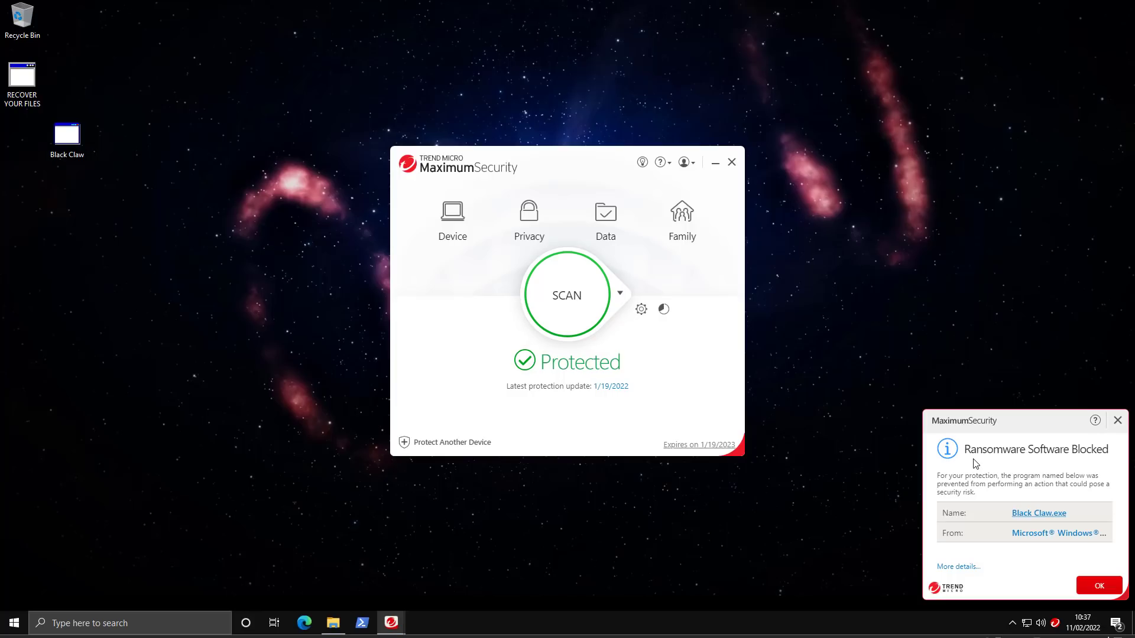
left_click(954, 568)
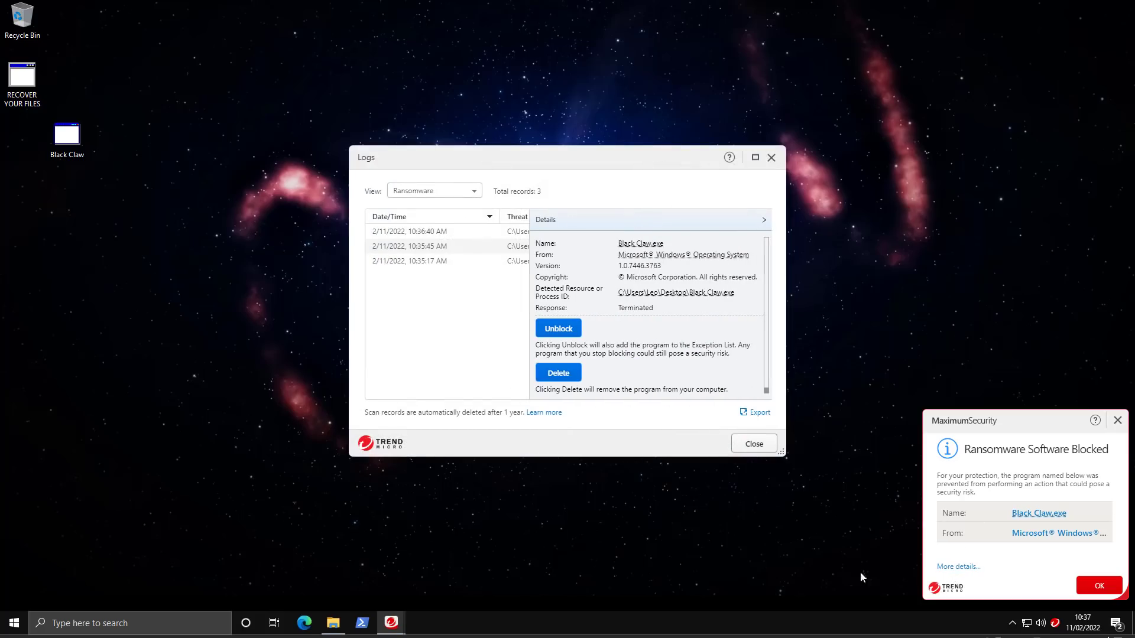
left_click(333, 623)
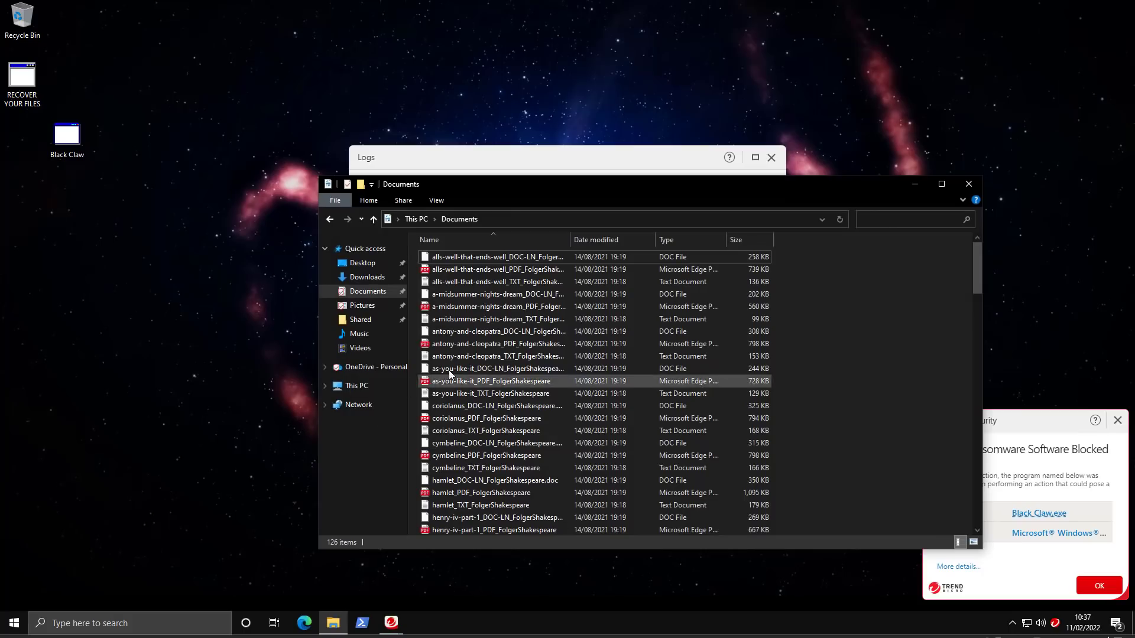
double_click(466, 284)
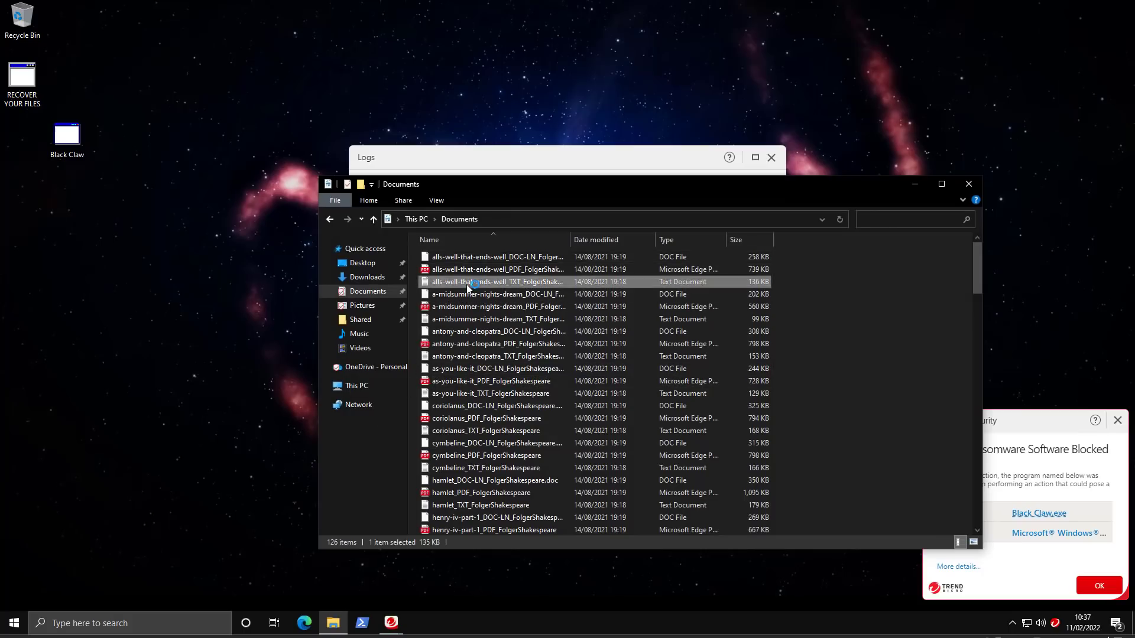
left_click(849, 22)
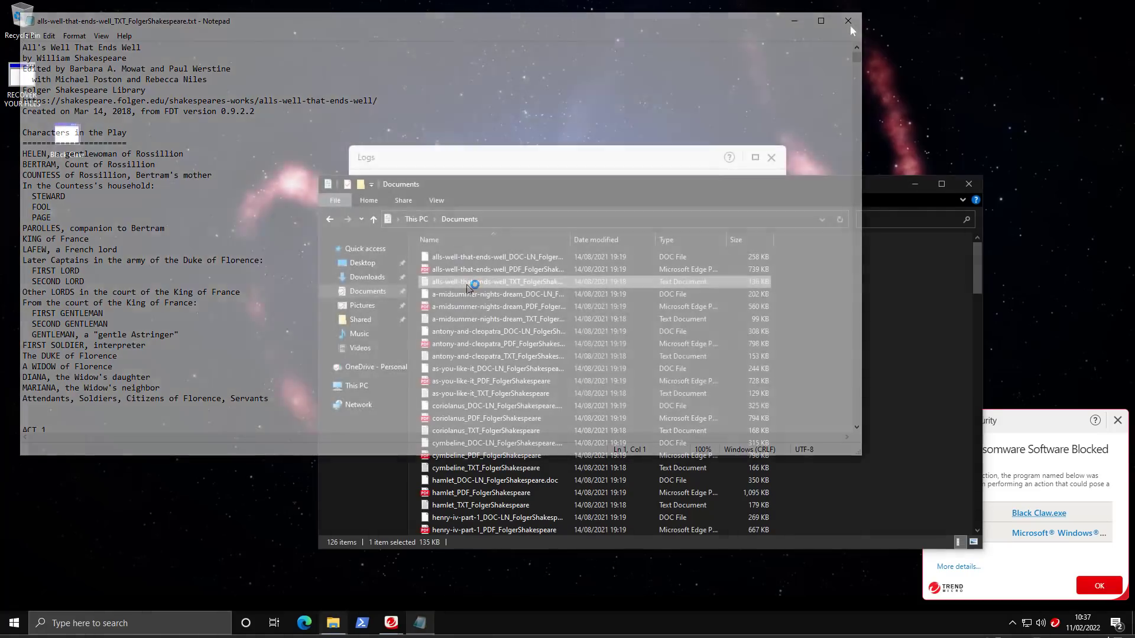
left_click(920, 183)
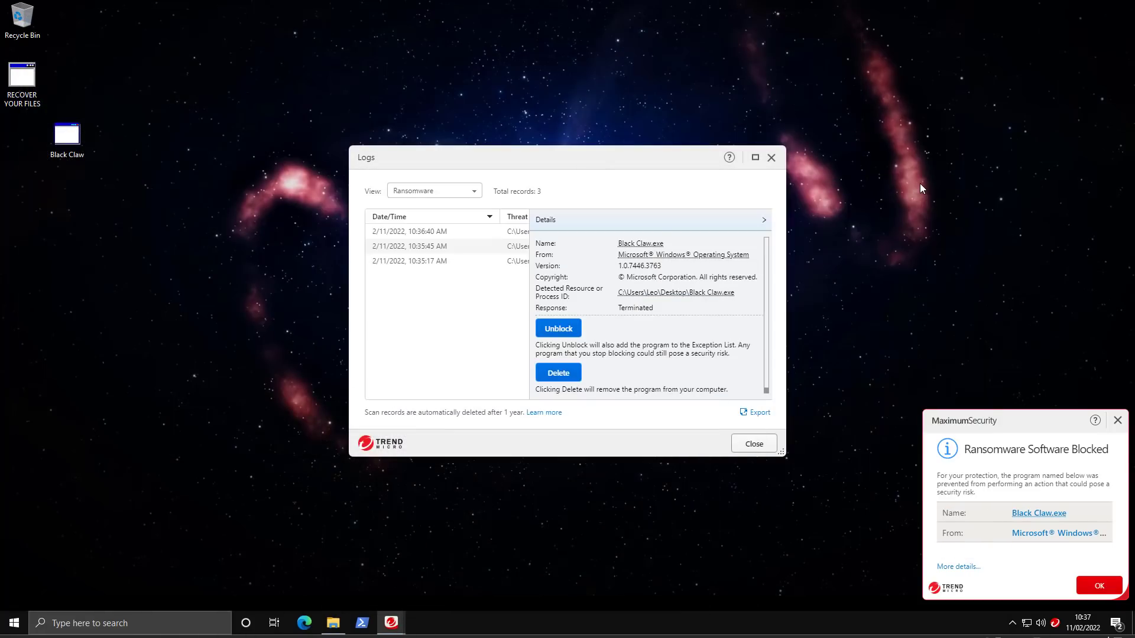